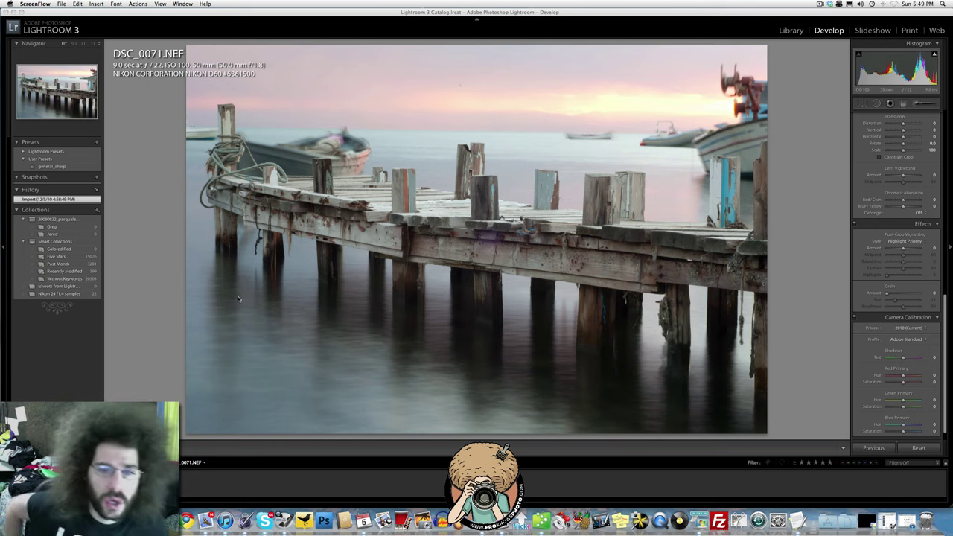
Step: Toggle the Before view several times to compare the edit with the uncorrected original
key("backslash")
key("backslash")
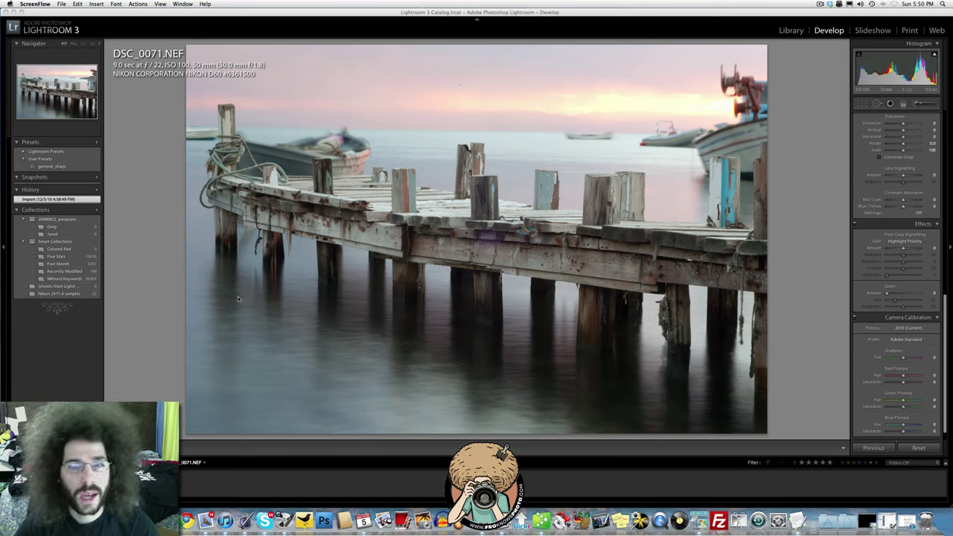
key("backslash")
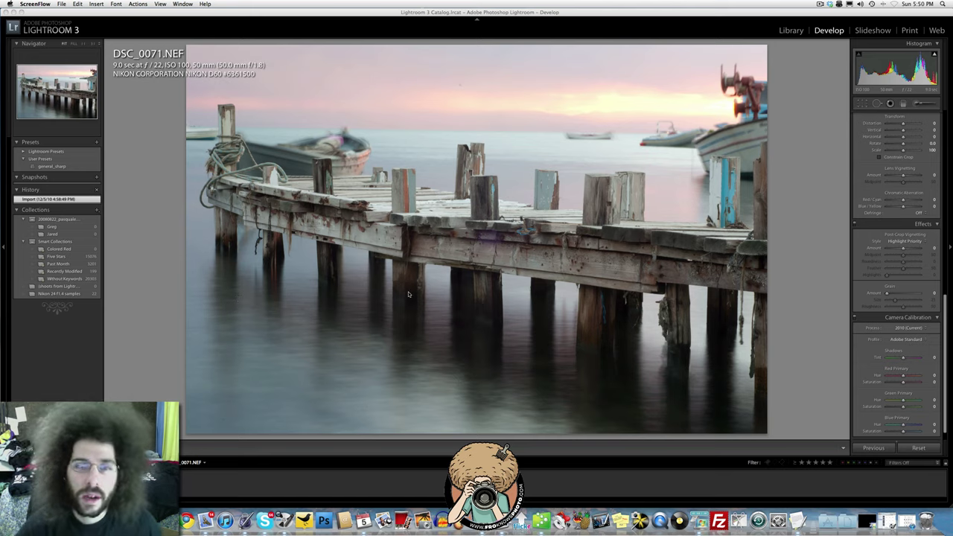
key("backslash")
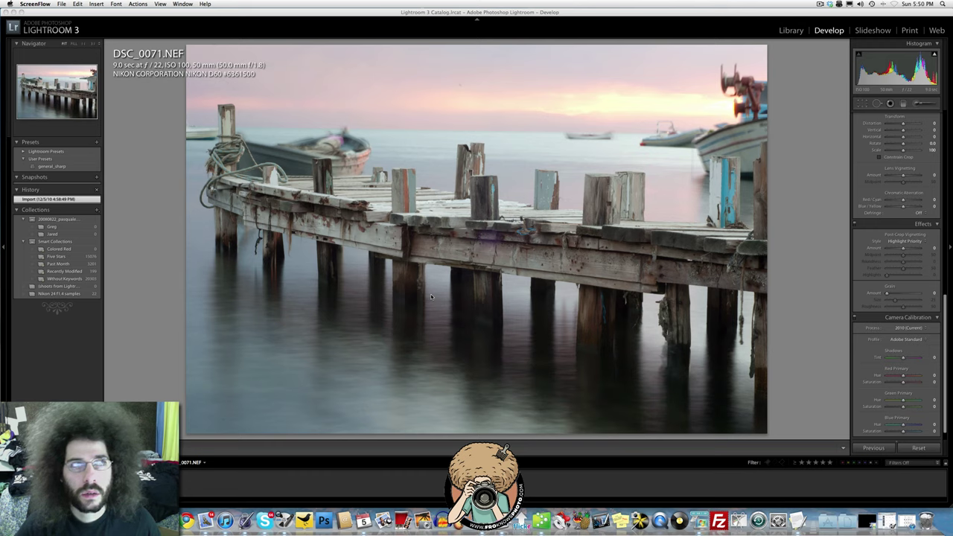
key("backslash")
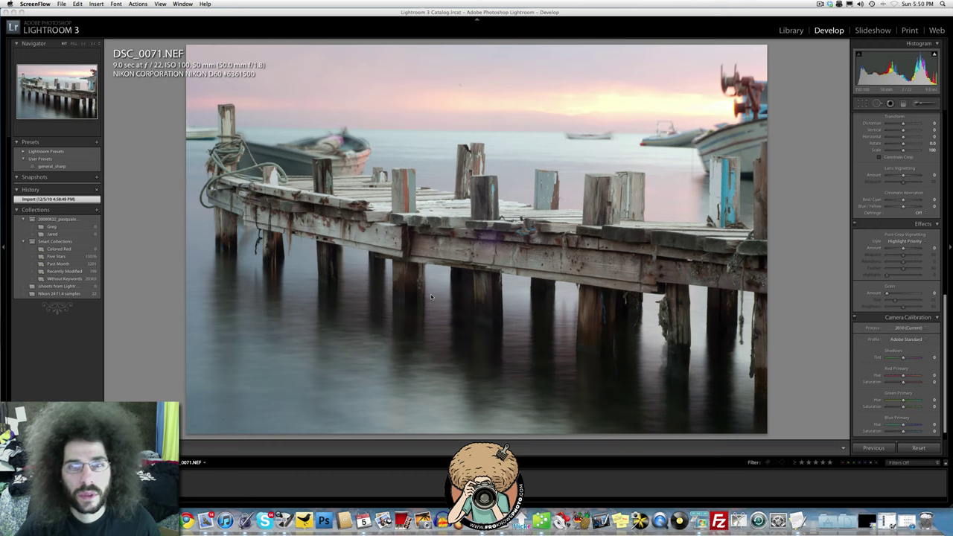
key("backslash")
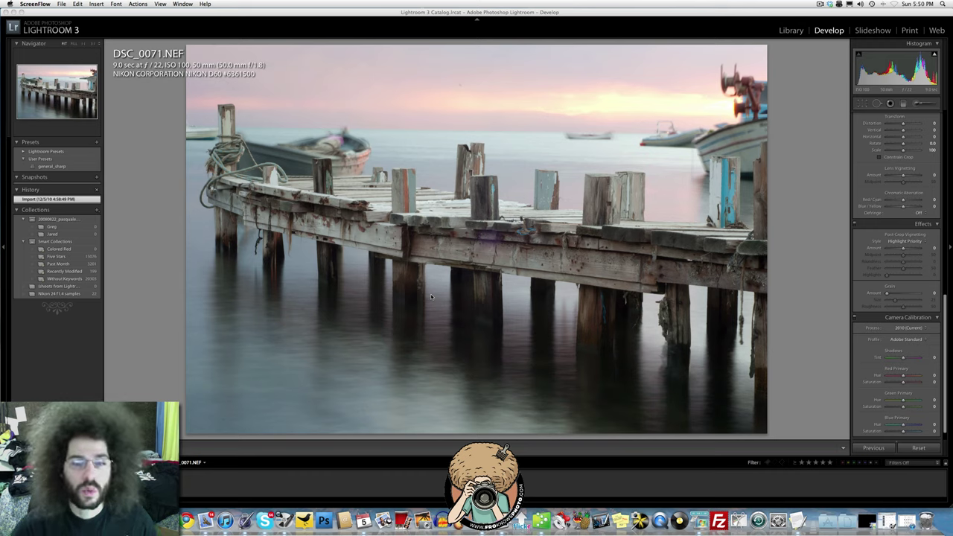
key("backslash")
key("backslash")
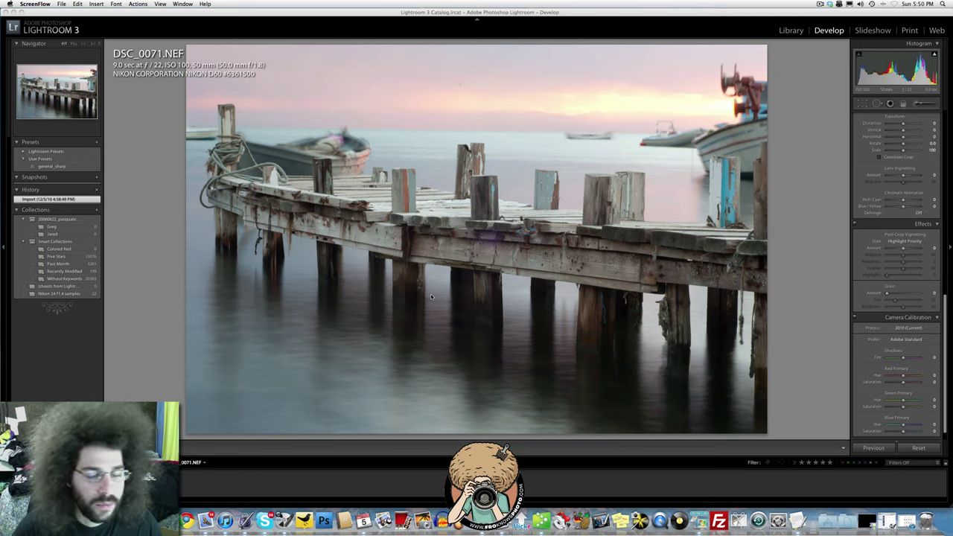
Step: Inspect the pier's water reflections and front beam at 1:1, then bring the Basic panel into view
left_click(283, 328)
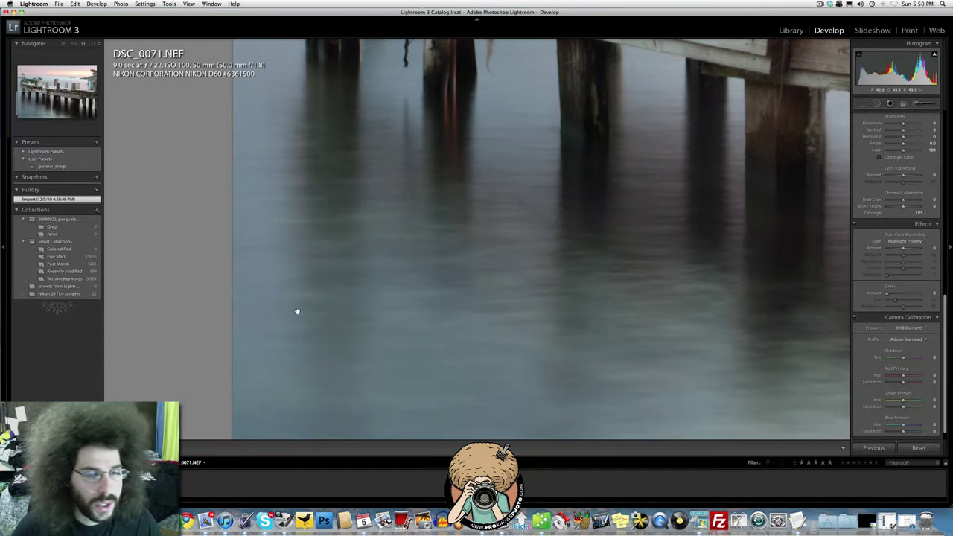
left_click(406, 253)
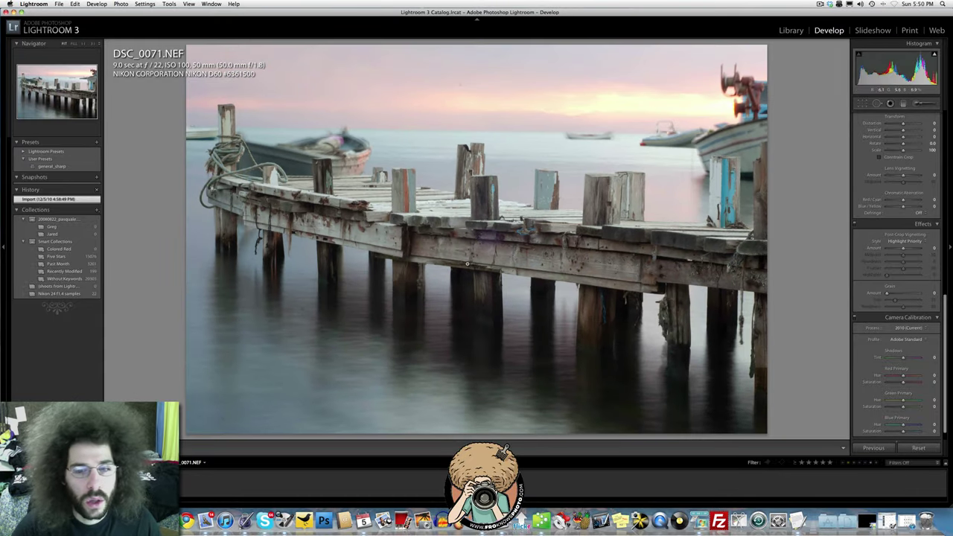
left_click(493, 247)
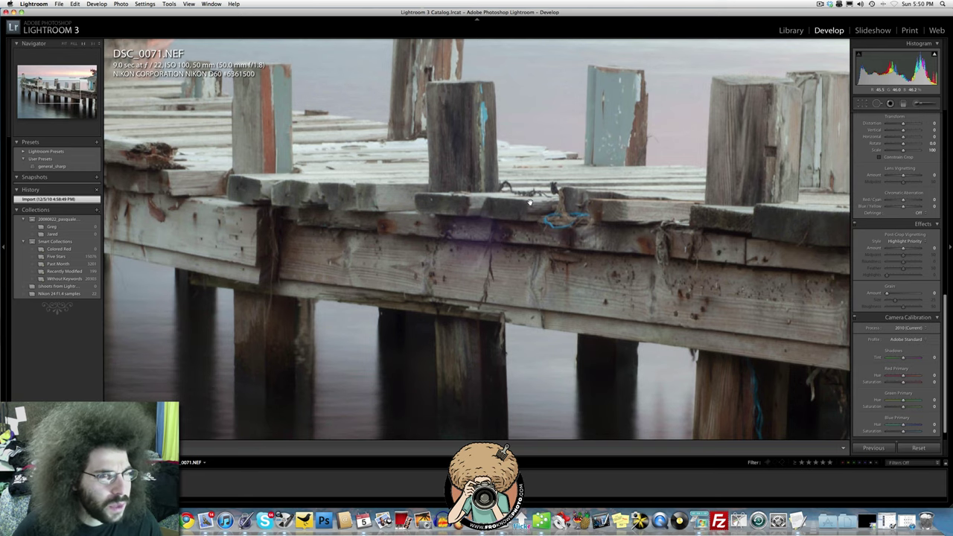
left_click(535, 252)
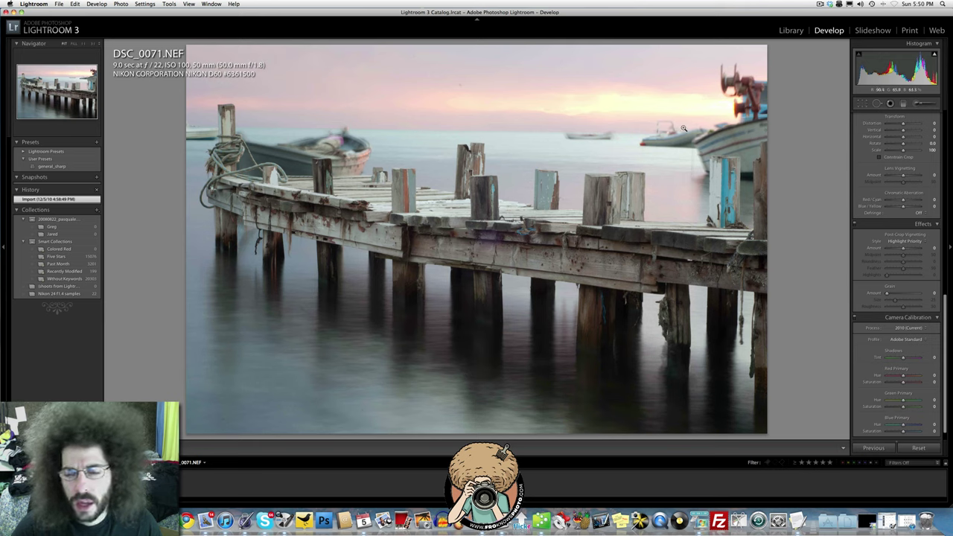
scroll(862, 200, "up", 10)
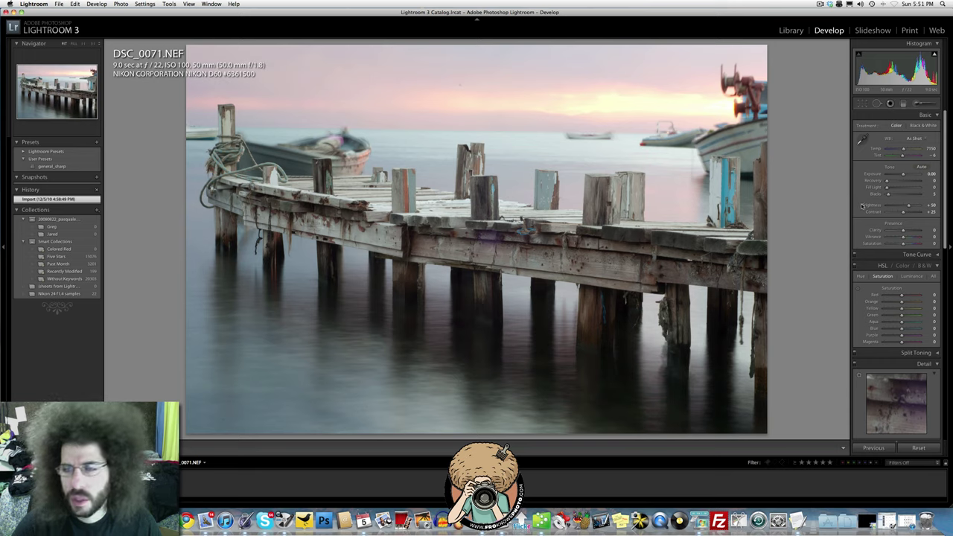
Step: Raise Contrast to +80 and warm the white balance to a custom 7982 temperature, tint +7
left_click(914, 213)
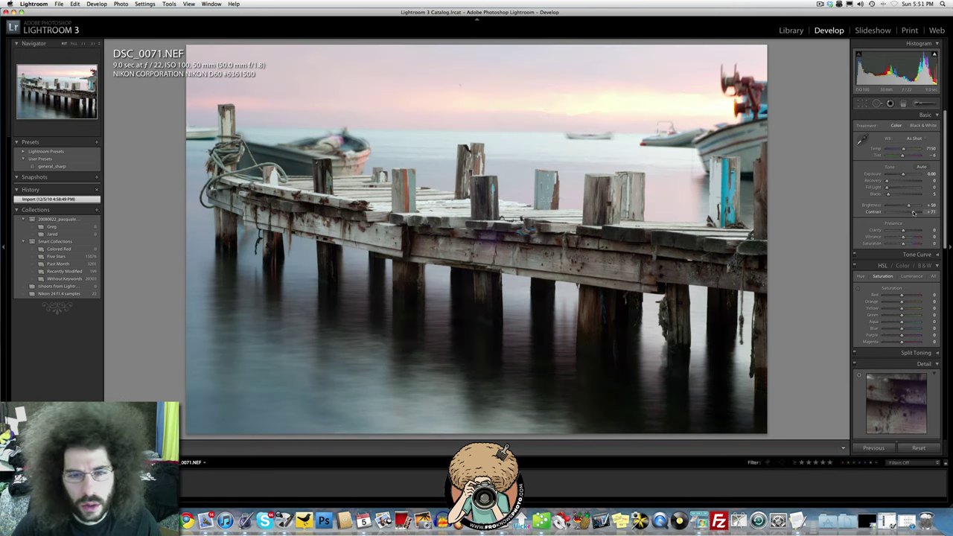
left_click_drag(914, 213, 916, 214)
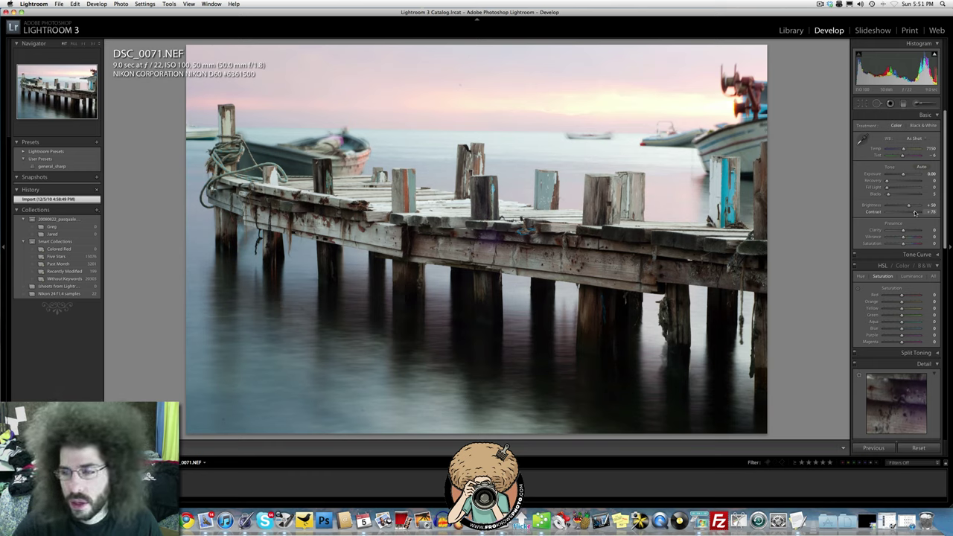
left_click_drag(915, 214, 917, 213)
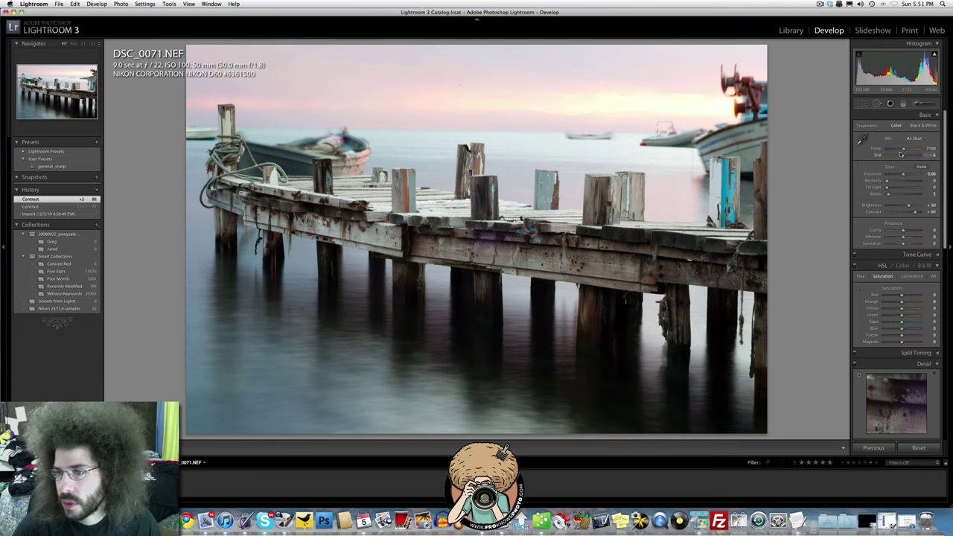
left_click_drag(903, 149, 906, 159)
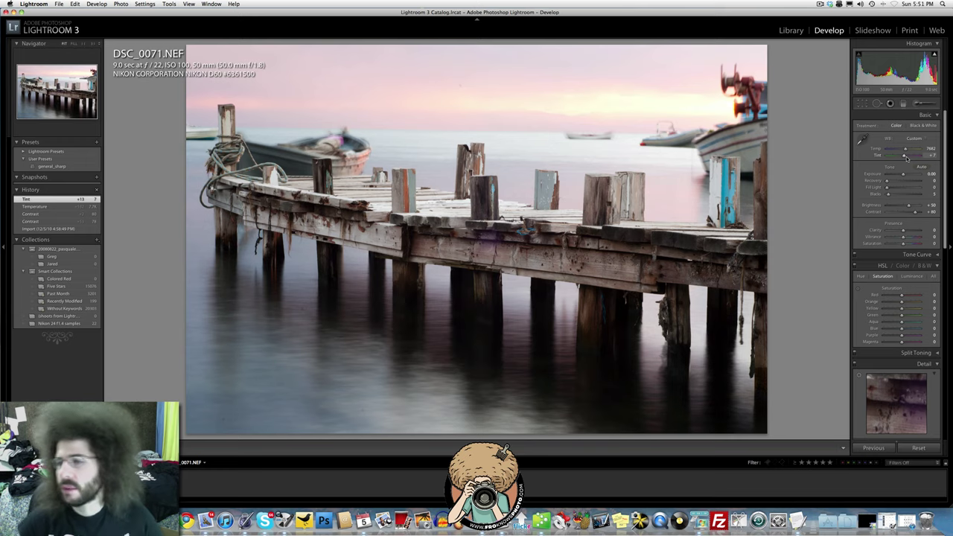
left_click_drag(903, 174, 903, 176)
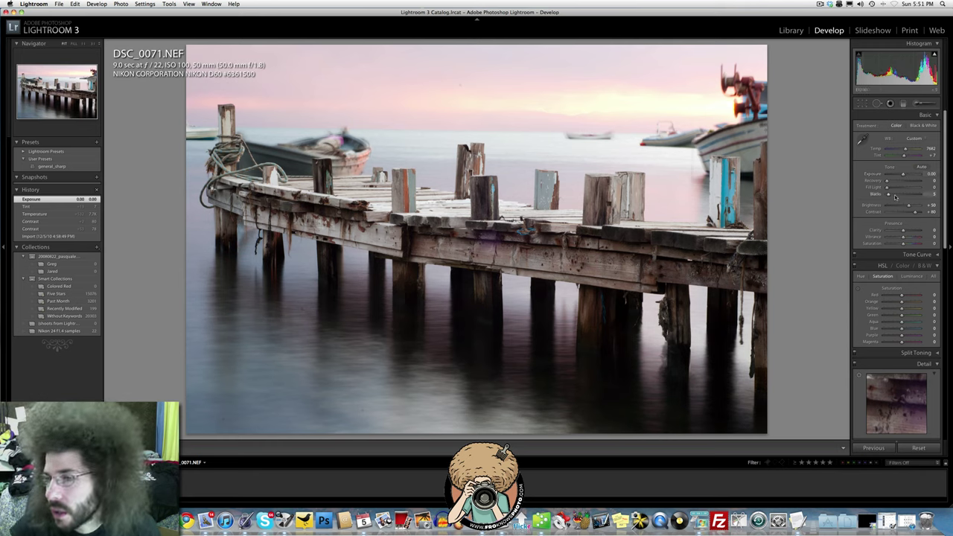
Step: Deepen Blacks to 25 and check the result against the Before view
left_click_drag(887, 194, 895, 196)
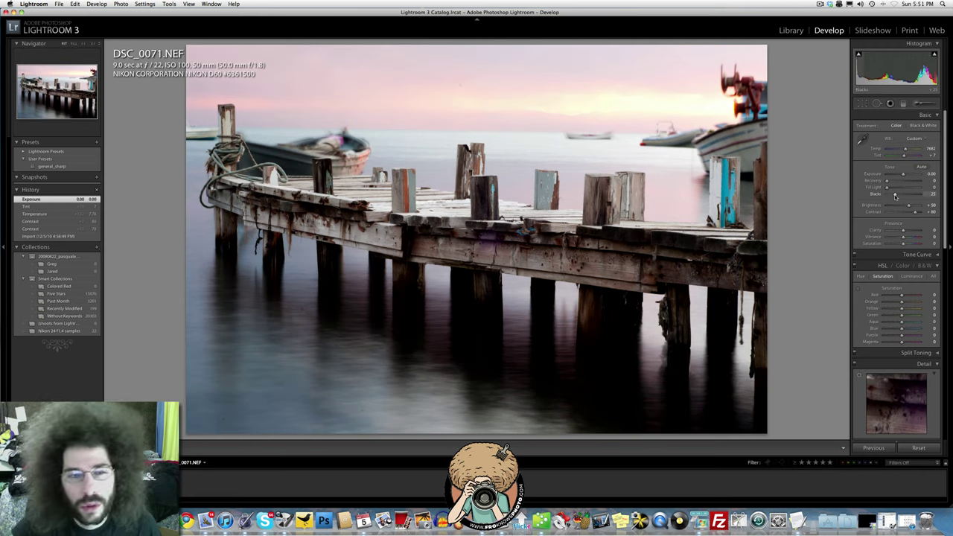
left_click_drag(895, 196, 895, 196)
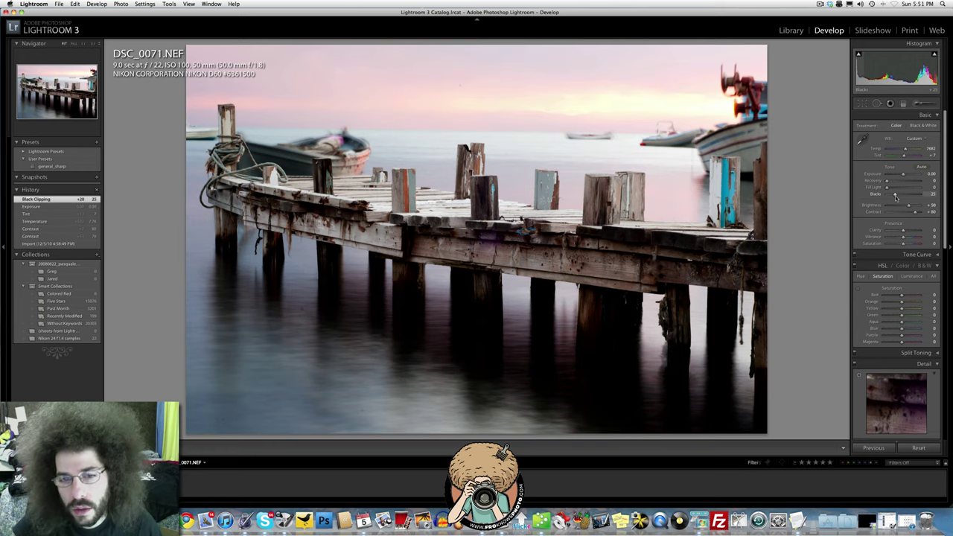
key("backslash")
key("backslash")
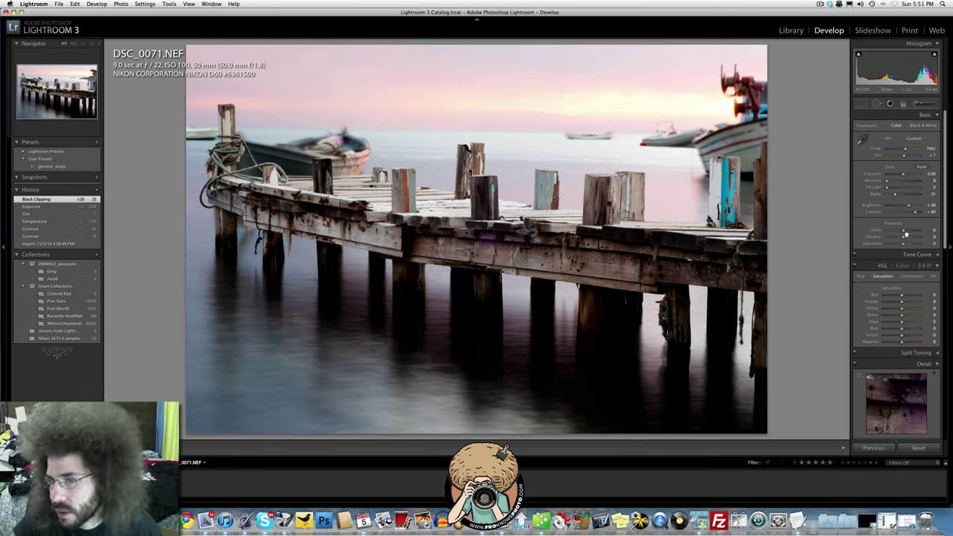
Step: Add +23 Clarity, test then reset full desaturation, and boost Vibrance to +70
left_click_drag(906, 234, 826, 242)
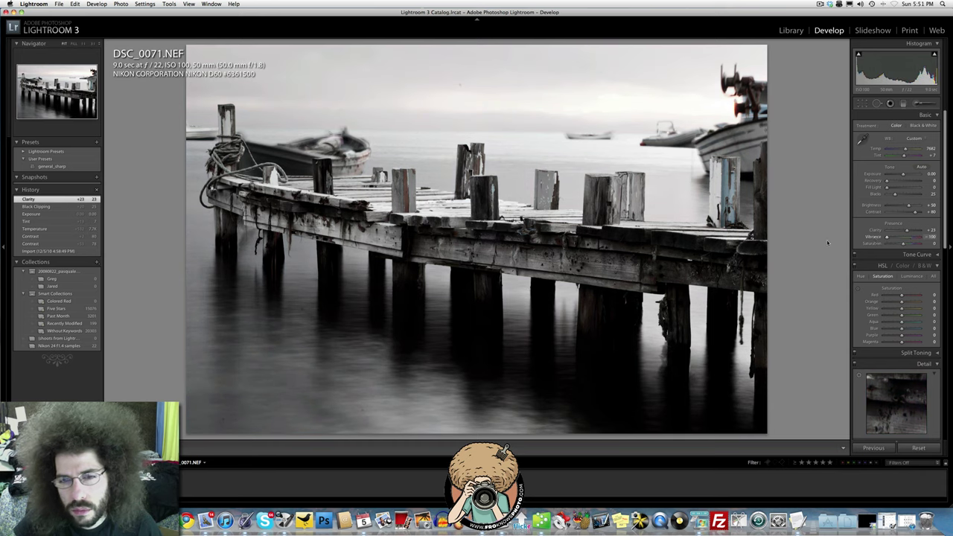
left_click_drag(904, 244, 826, 246)
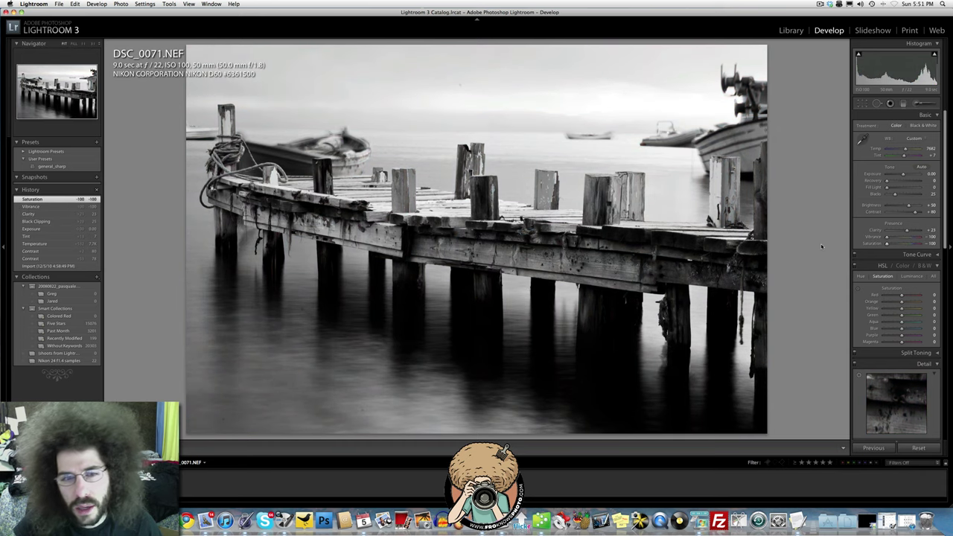
double_click(885, 243)
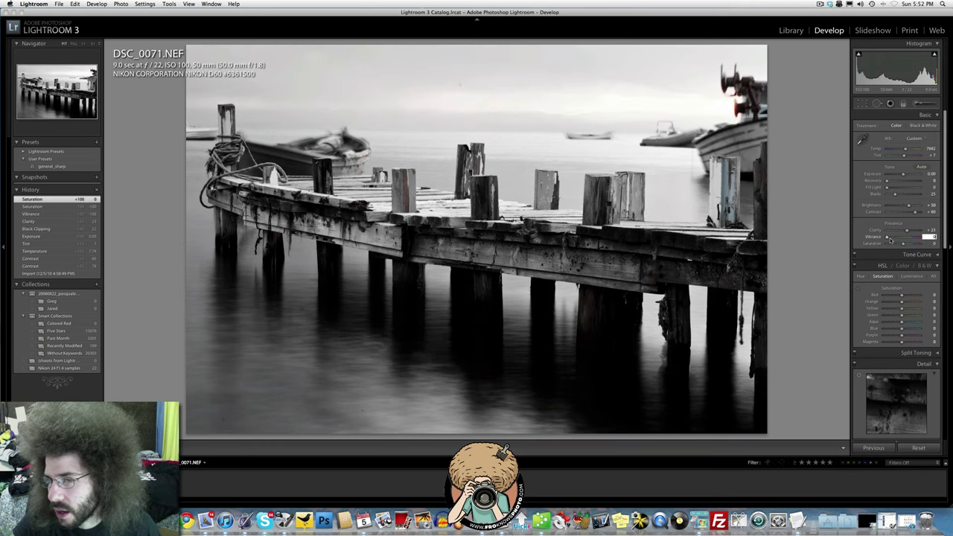
left_click_drag(891, 239, 915, 236)
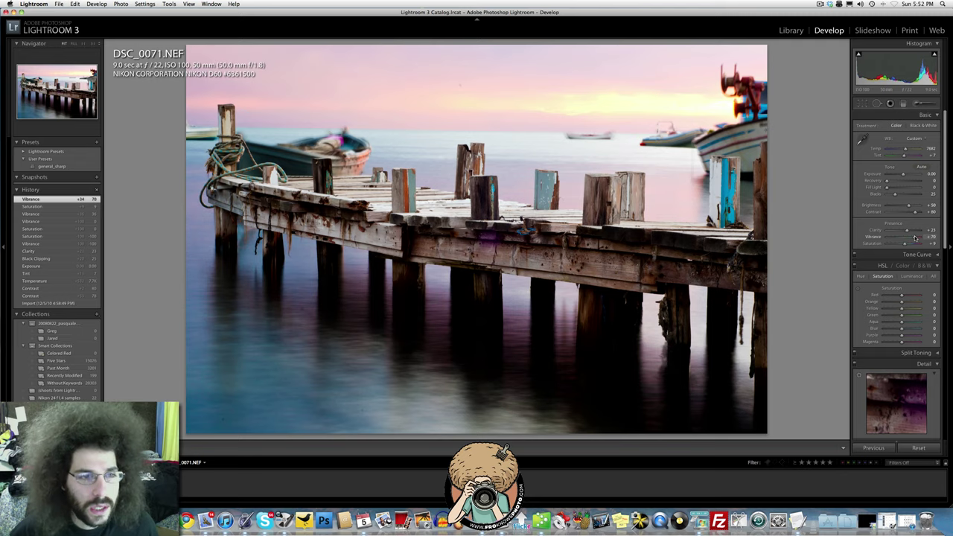
Step: Inspect the mooring post and the purple spot on the pier at full size
left_click(208, 115)
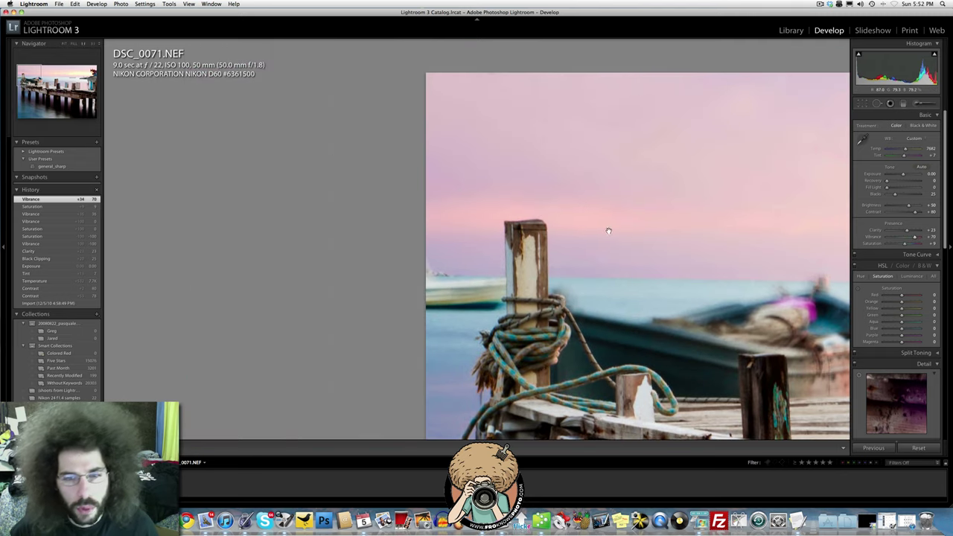
left_click(807, 343)
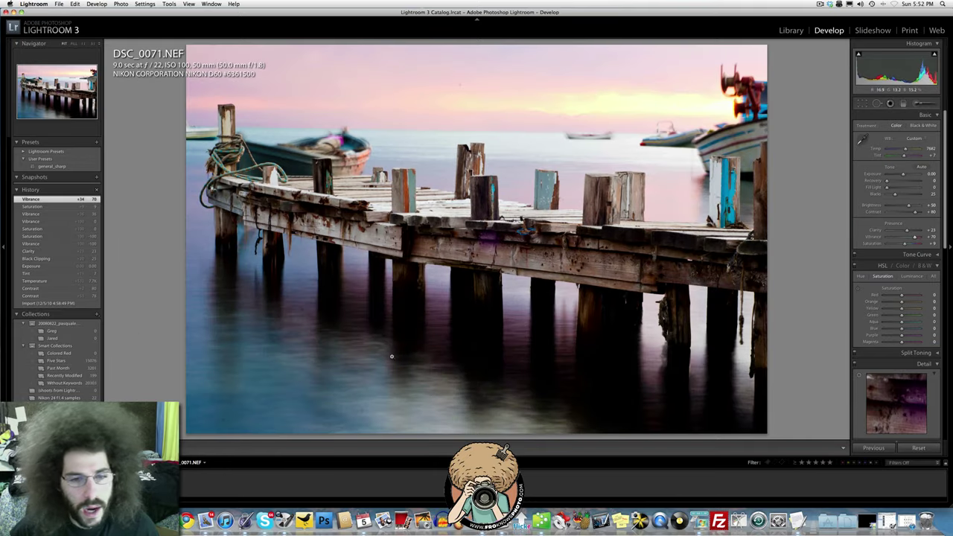
left_click(480, 243)
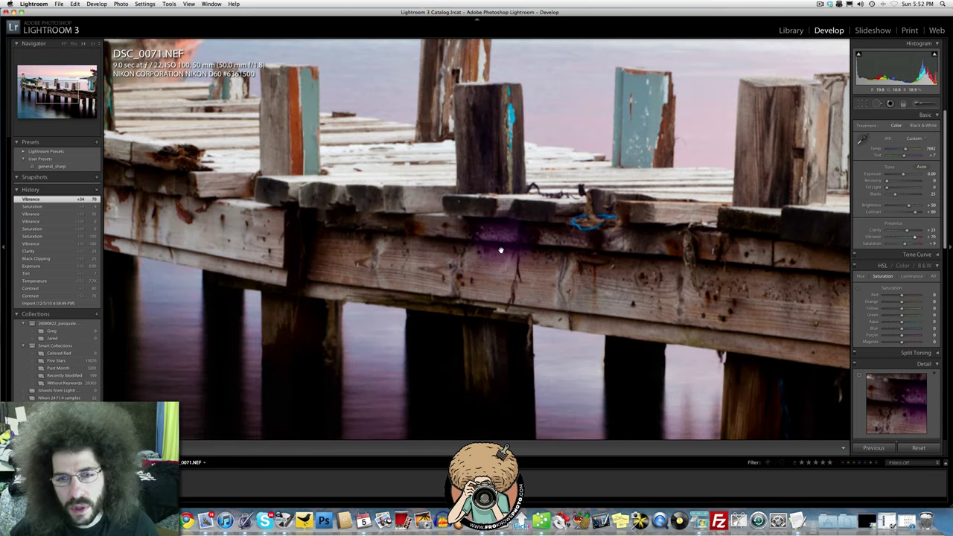
left_click(553, 251)
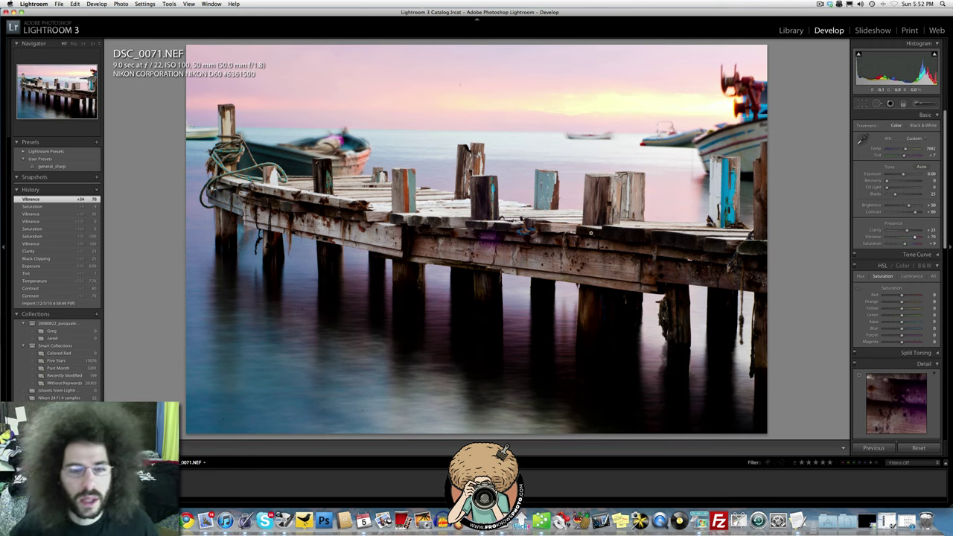
Step: Cool the white balance Temp to about 6659 after undoing a trial warm nudge
left_click_drag(905, 149, 904, 152)
key("super+z")
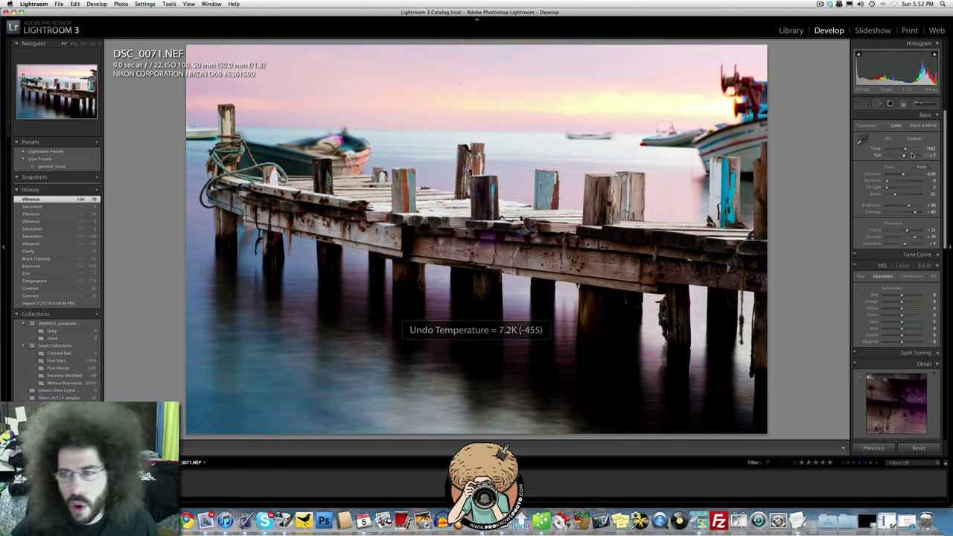
left_click_drag(904, 151, 903, 151)
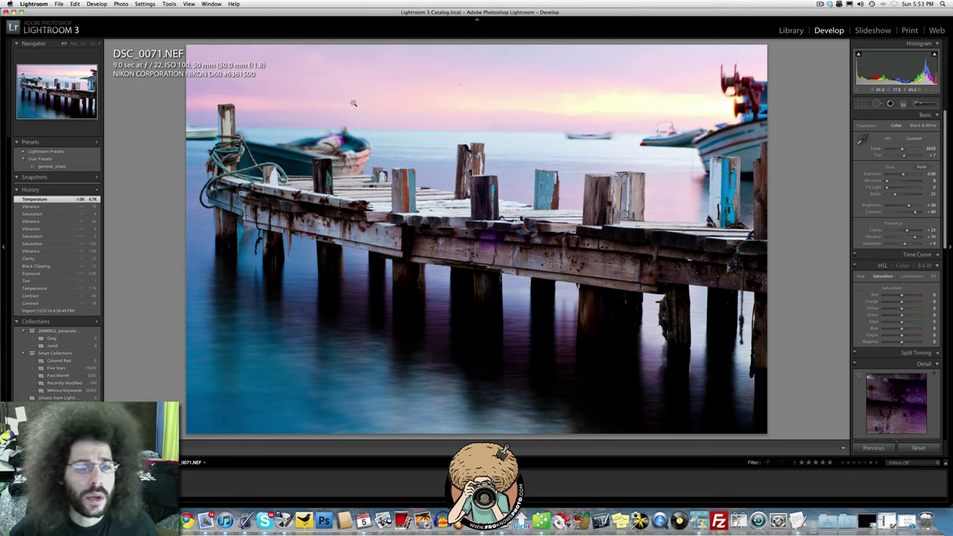
Step: Zoom into the sky and heal three dust spots with Spot Removal, then return to Fit view
left_click(442, 90)
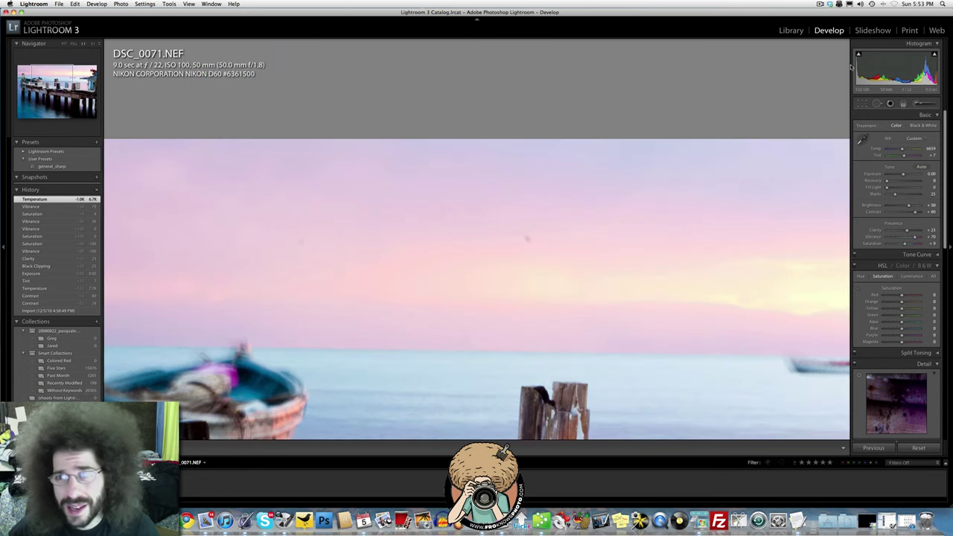
left_click(877, 102)
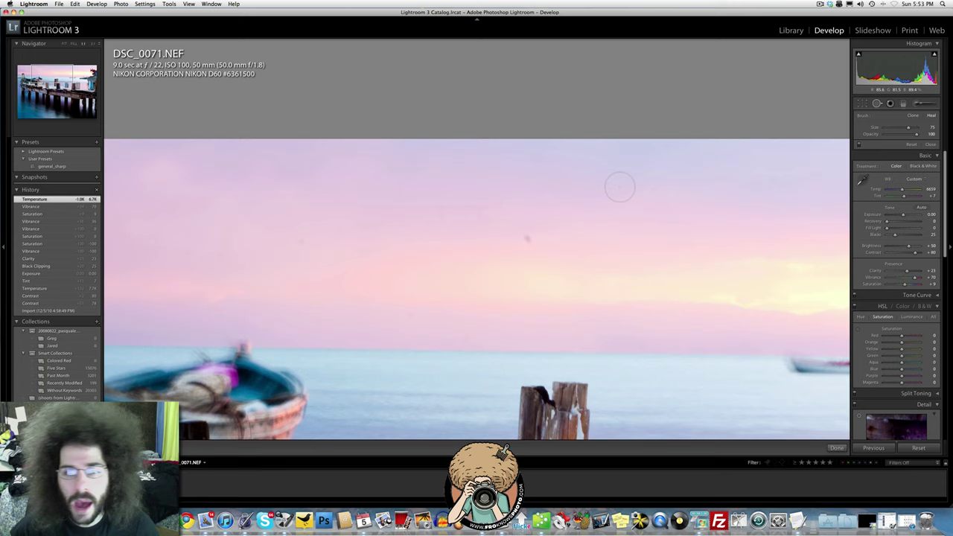
left_click(501, 208)
left_click_drag(501, 208, 528, 237)
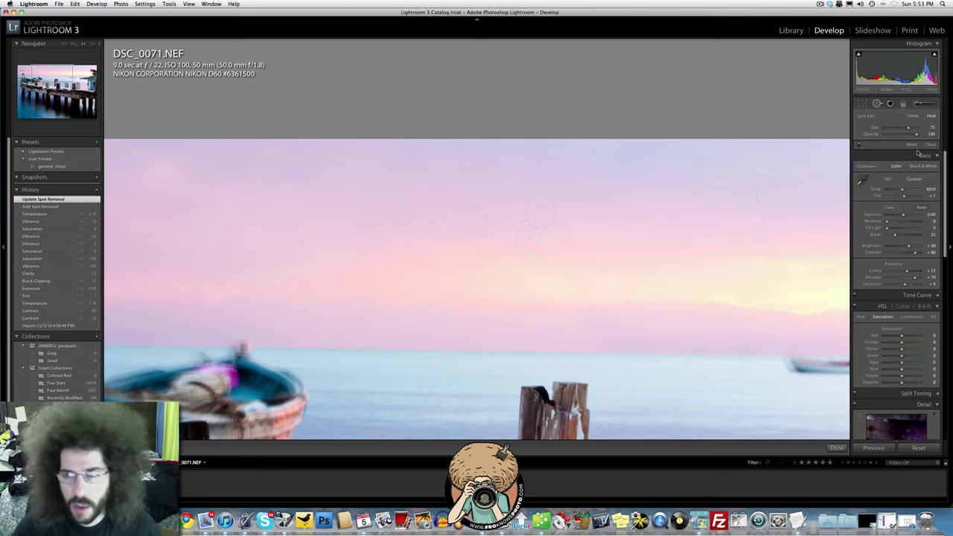
left_click(879, 104)
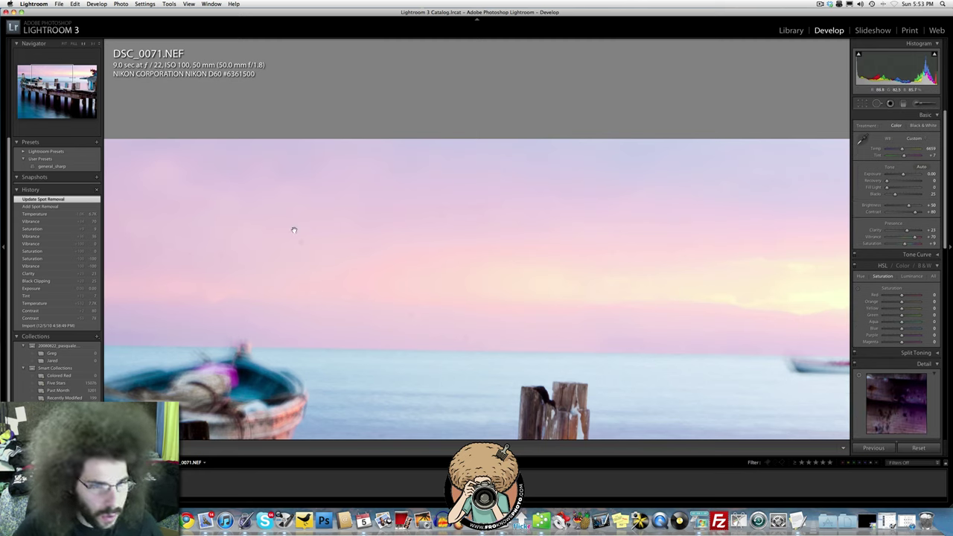
left_click(878, 103)
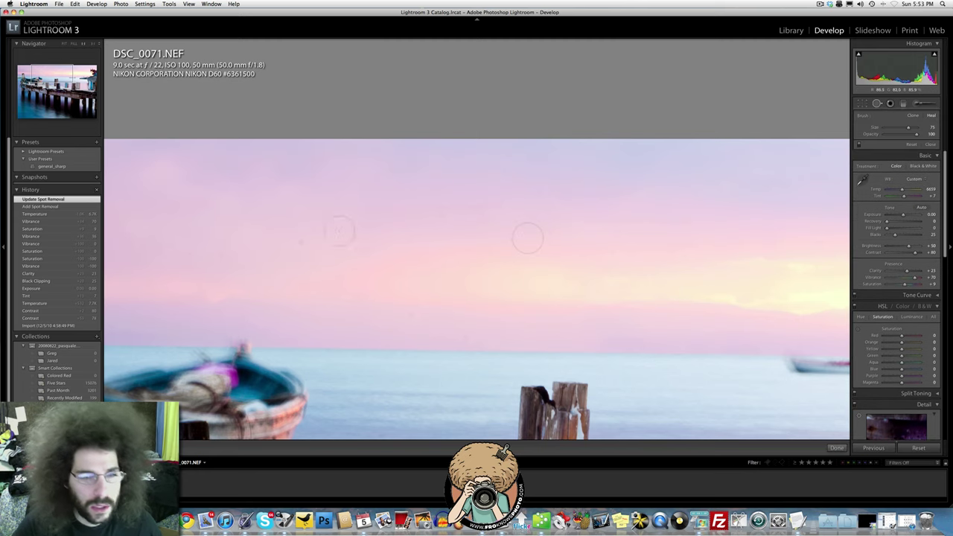
left_click(234, 245)
left_click(273, 238)
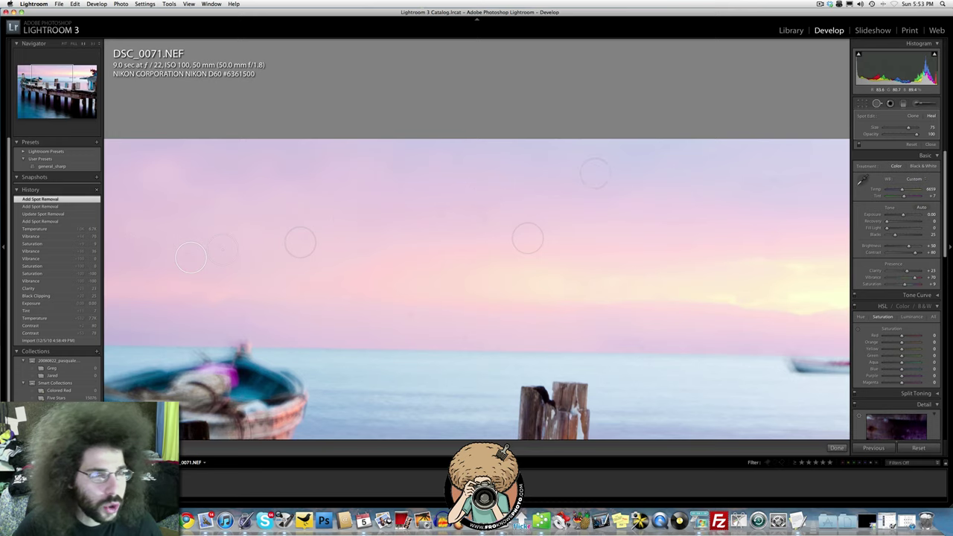
left_click(877, 104)
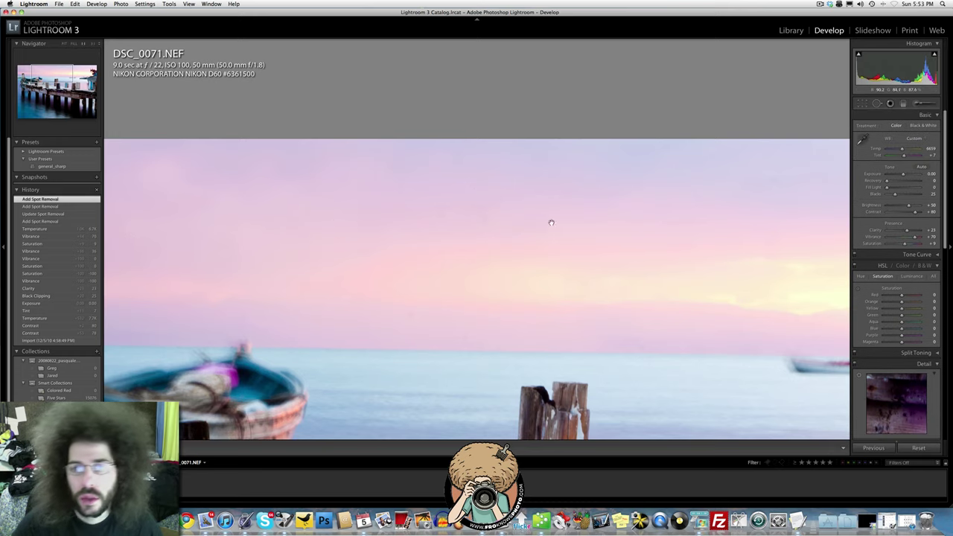
left_click(447, 223)
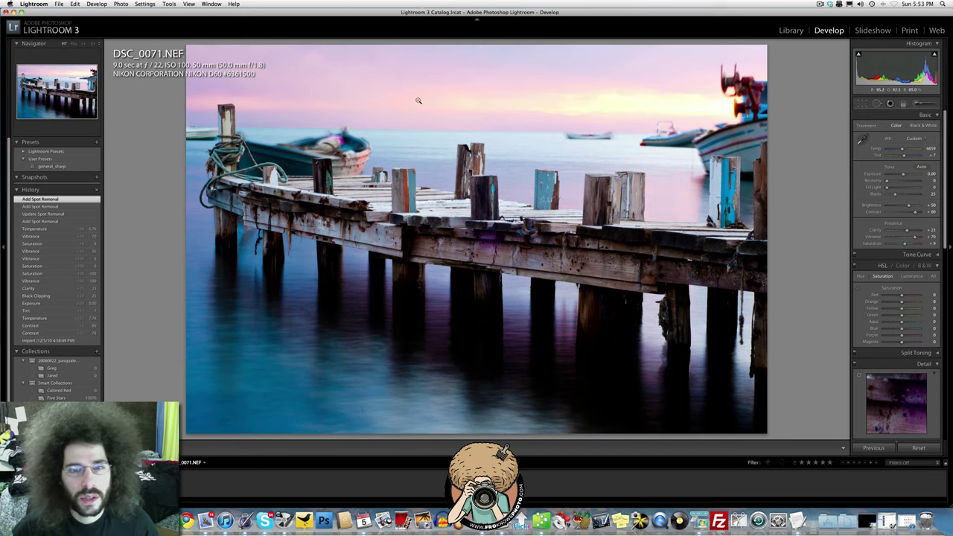
left_click(443, 79)
left_click(491, 241)
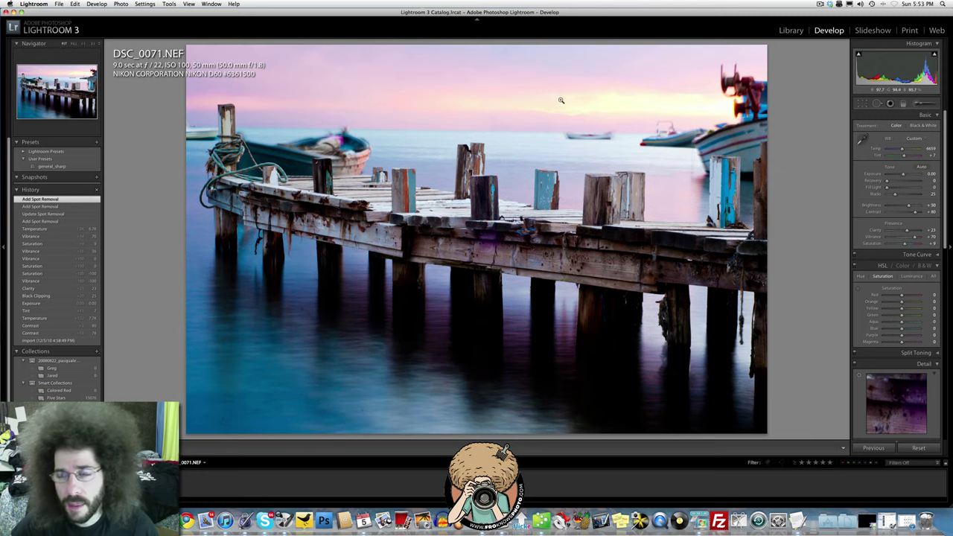
left_click(656, 79)
left_click(501, 218)
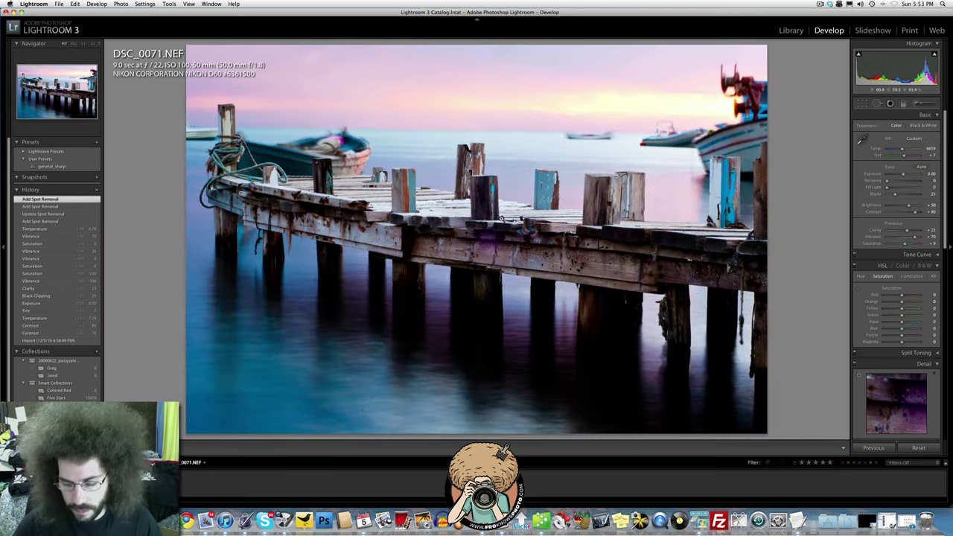
key("backslash")
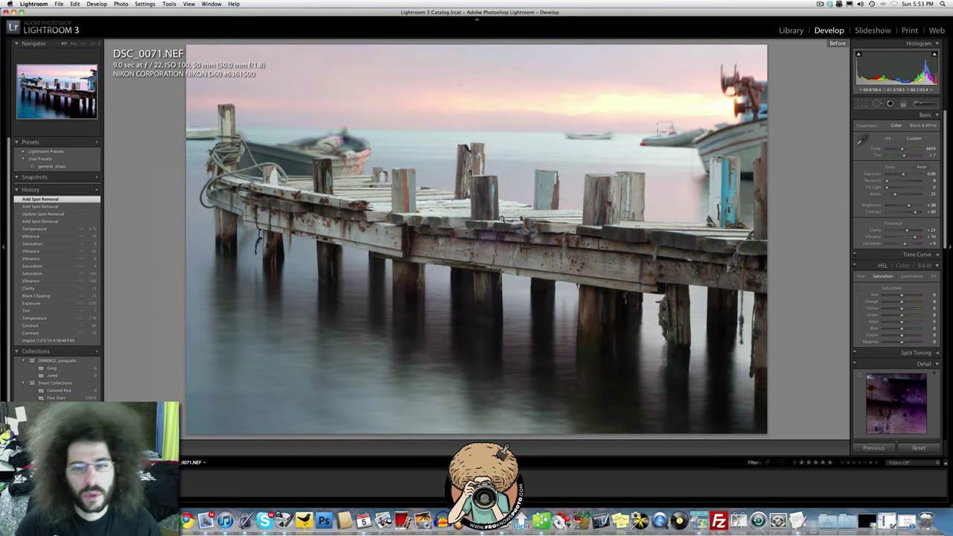
key("backslash")
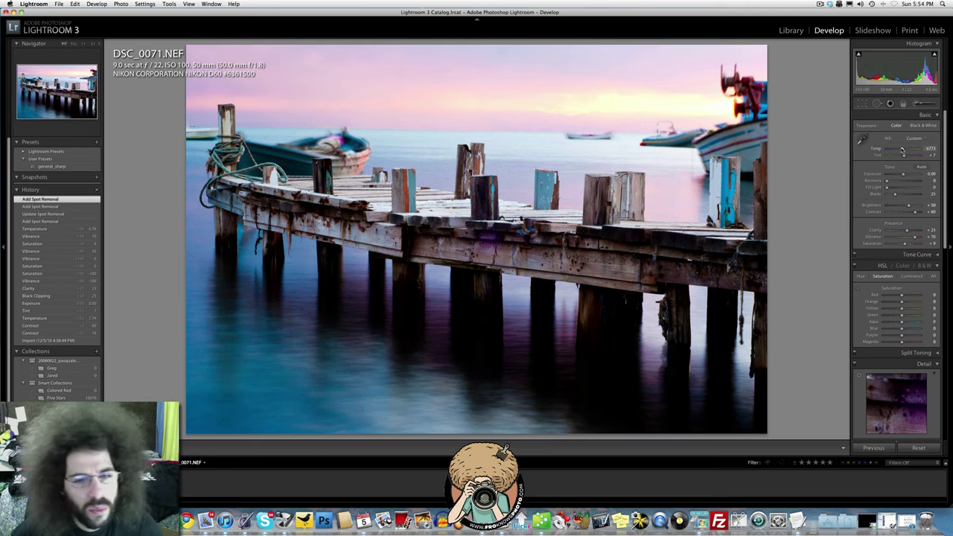
Step: Warm the Temp to 7000 and check the rope-wrapped post and boat up close
left_click_drag(902, 148, 903, 150)
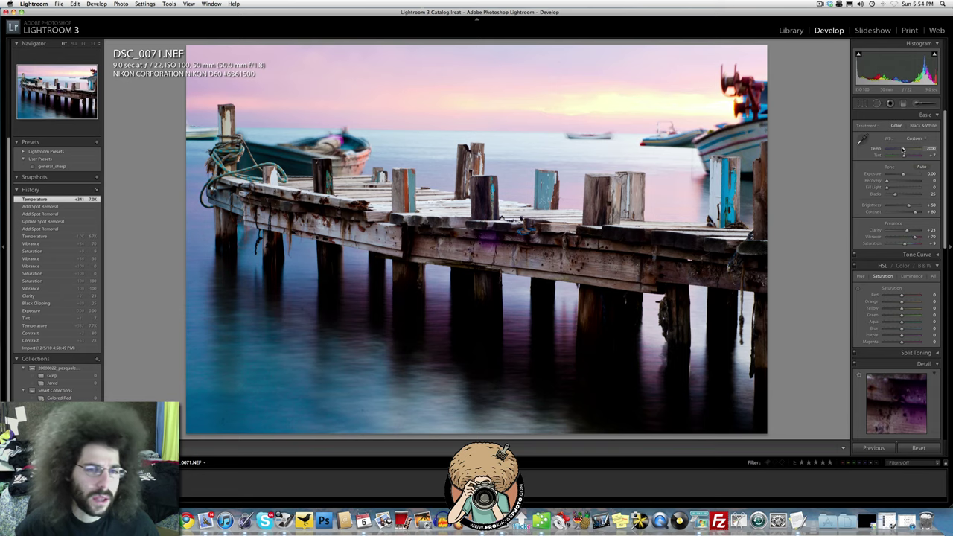
left_click(324, 170)
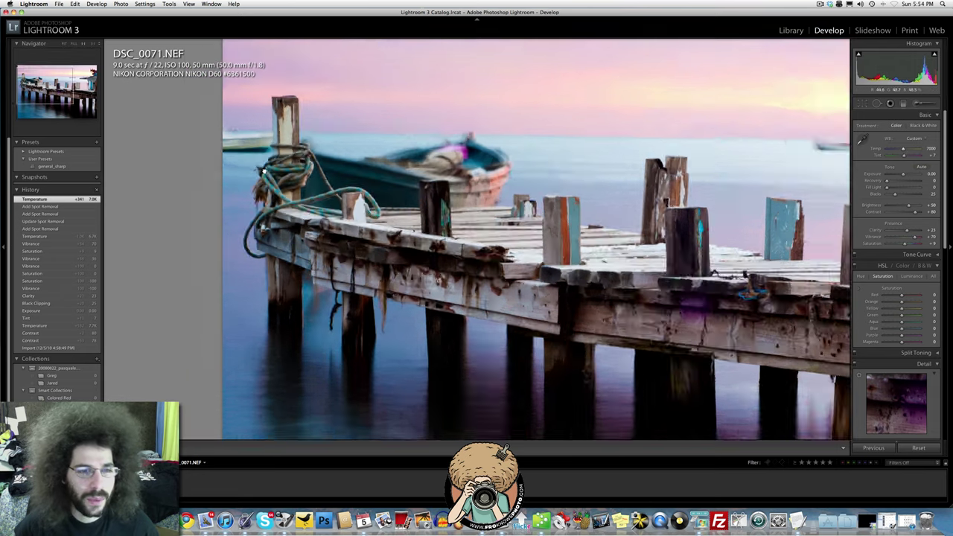
left_click(544, 219)
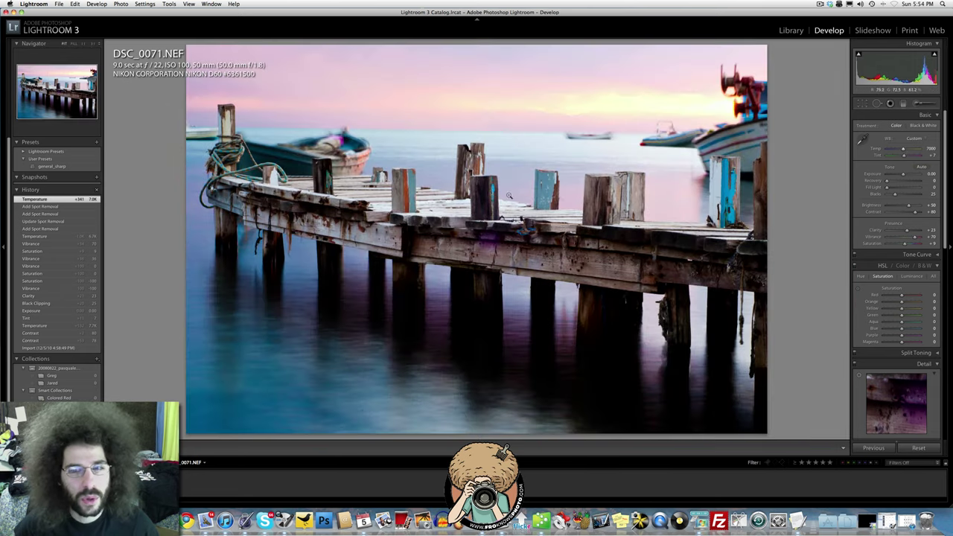
left_click(903, 104)
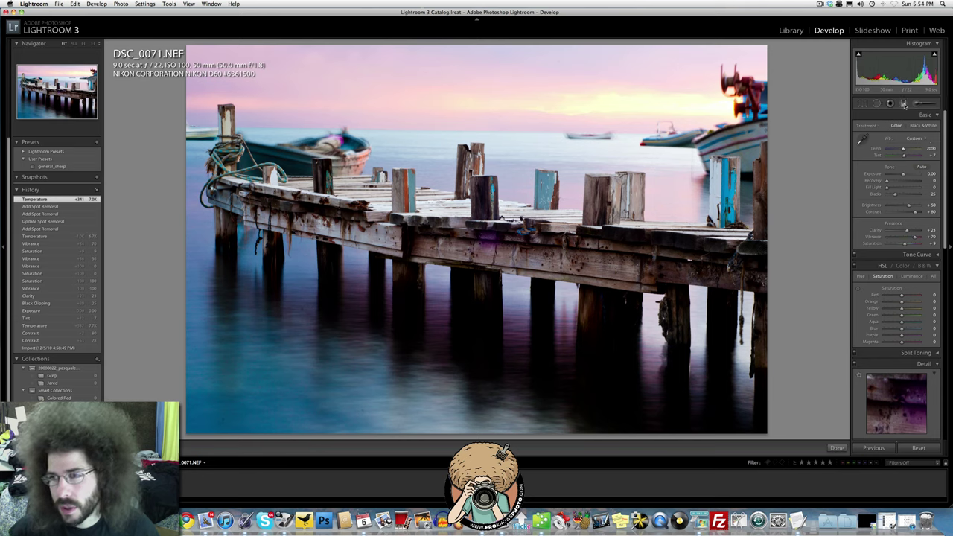
Step: Add one graduated filter down from the top of the sky with Exposure about -1.55
left_click_drag(466, 47, 467, 128)
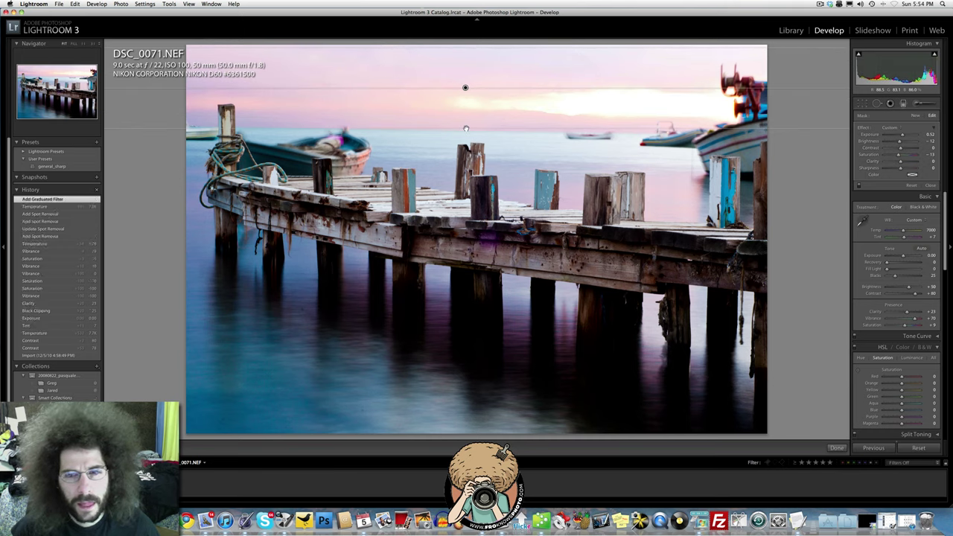
left_click_drag(618, 104, 618, 101)
key("Delete")
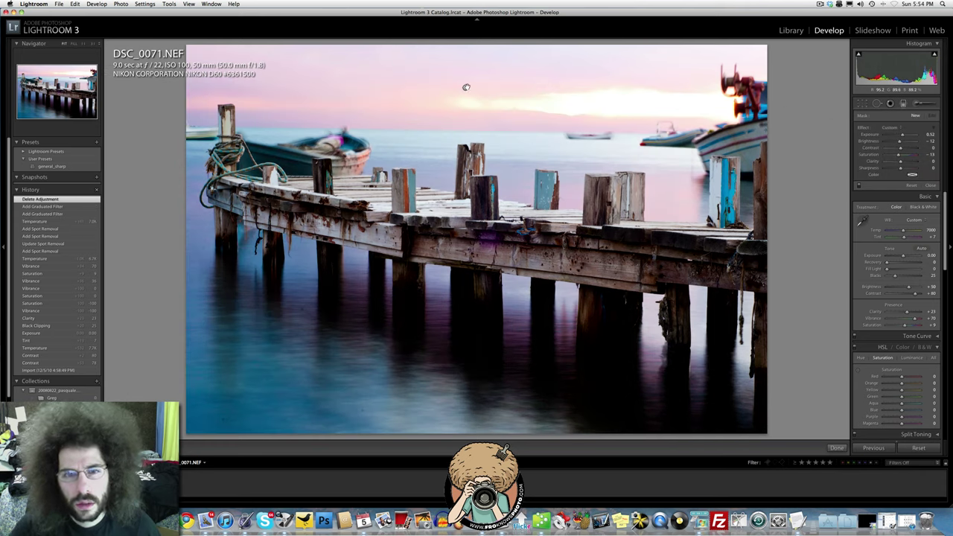
left_click(466, 87)
left_click(894, 135)
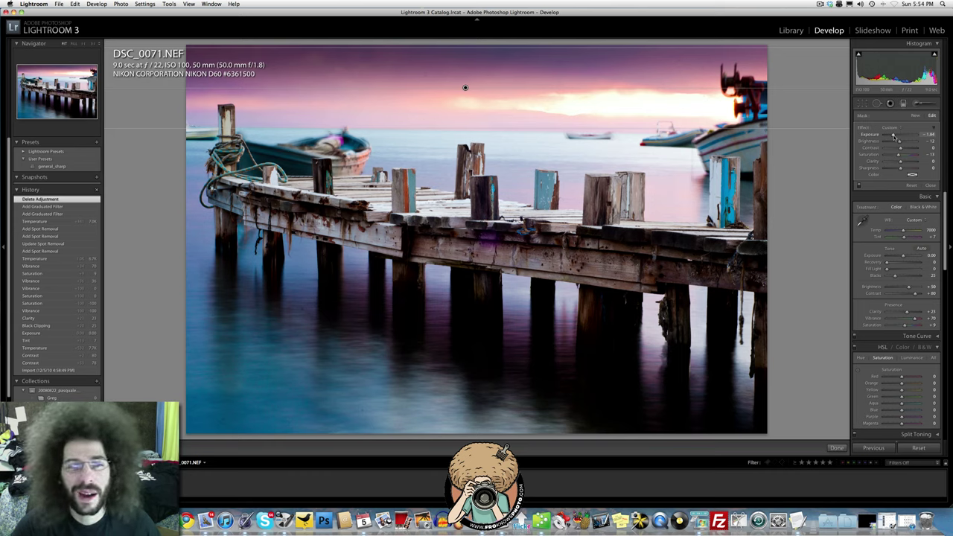
left_click_drag(894, 137, 895, 136)
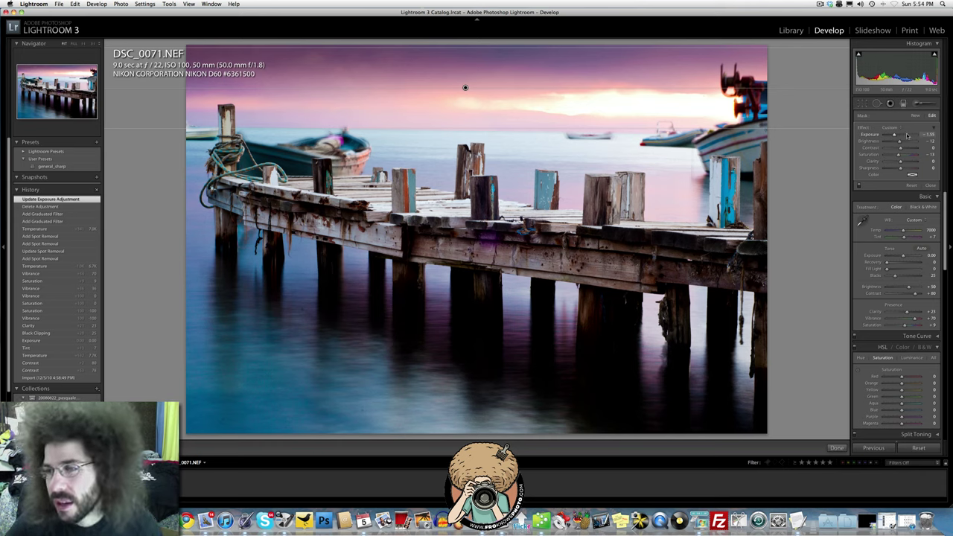
left_click_drag(909, 135, 894, 134)
left_click(862, 104)
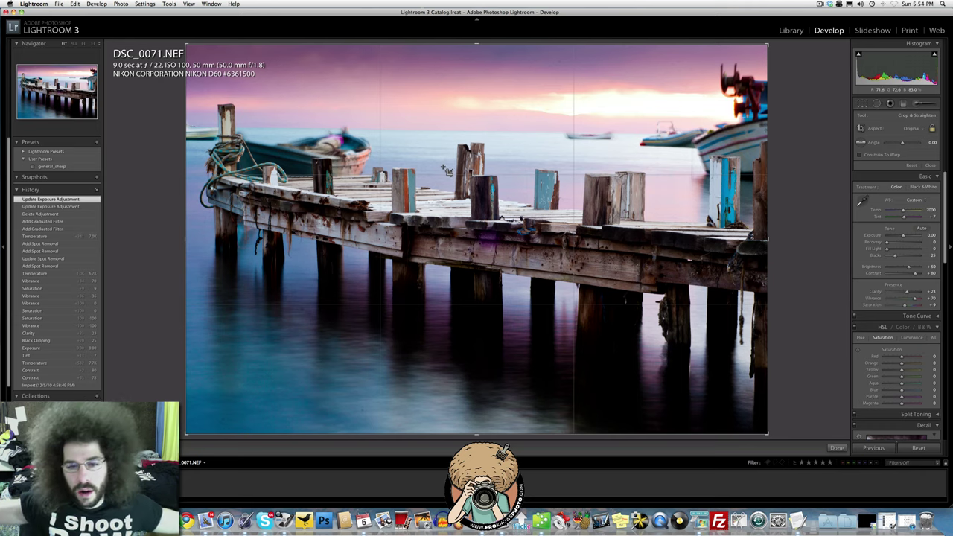
Step: Dismiss the crop unchanged and toggle the Before view to compare with the original
key("r")
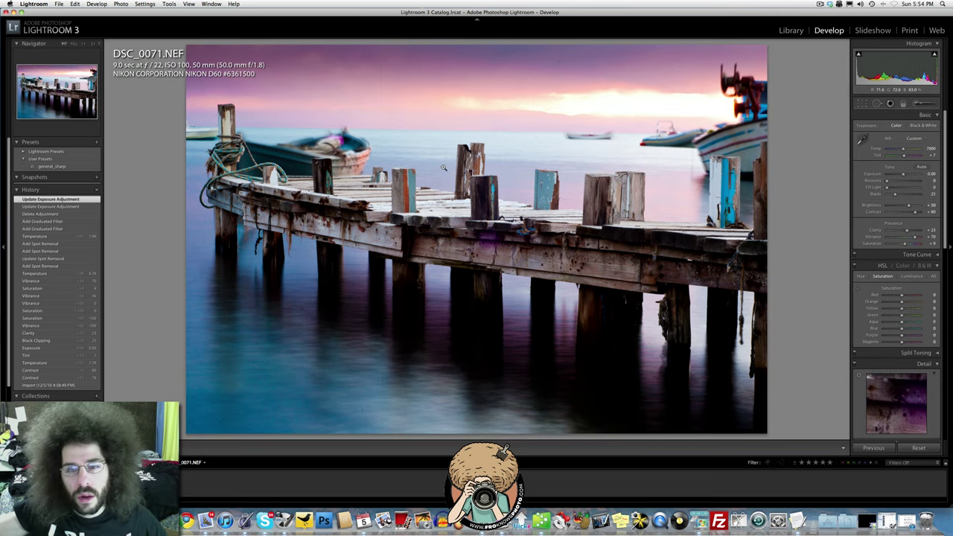
key("backslash")
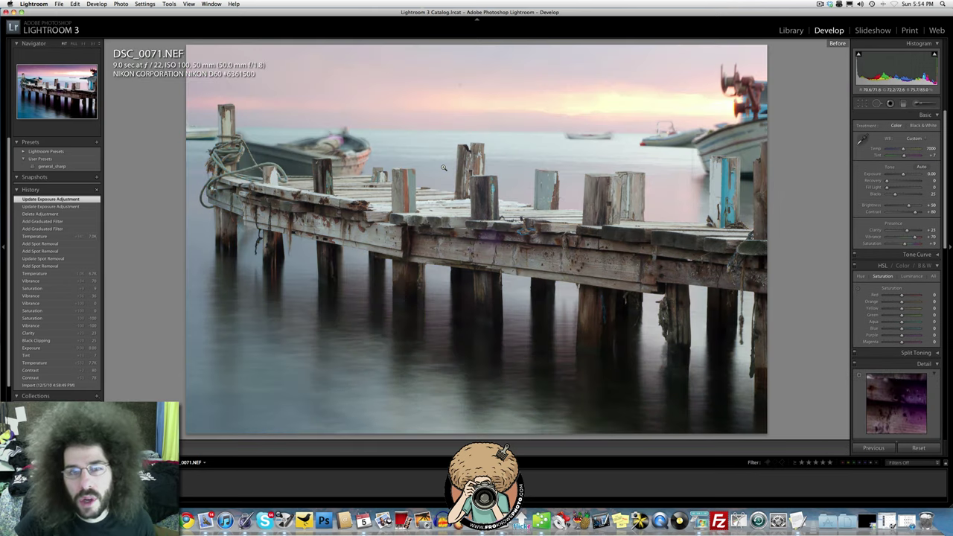
key("backslash")
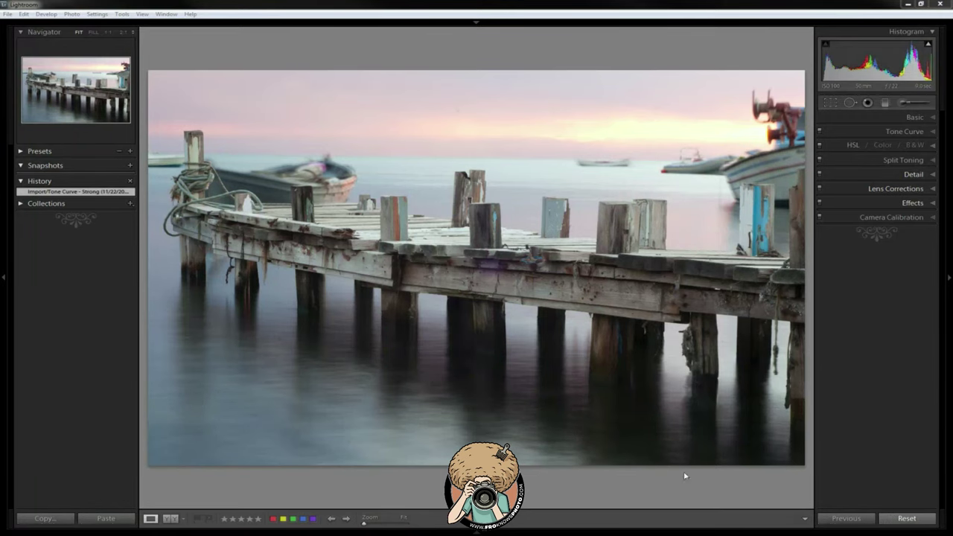
left_click(484, 6)
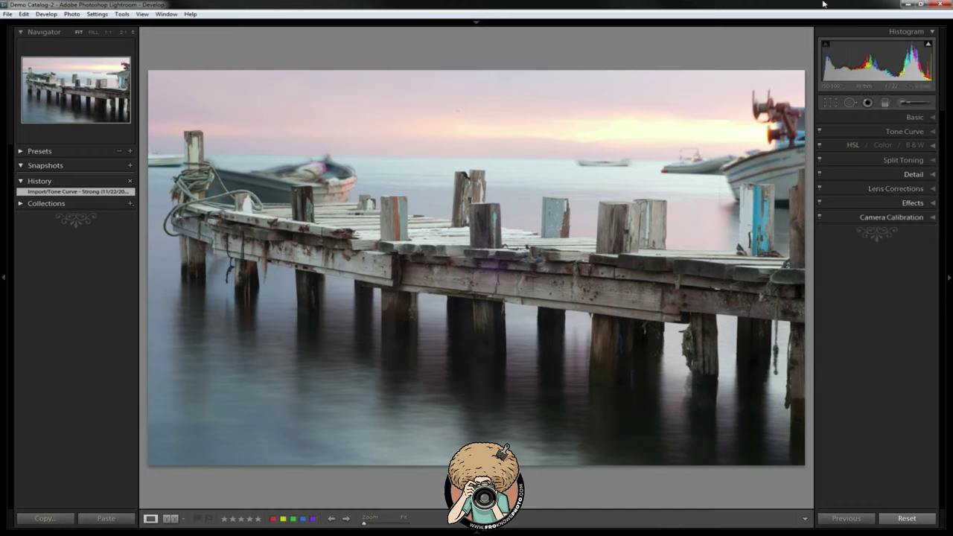
Step: In the Basic panel, set Clarity to +29 and type Blacks to exactly 8
left_click(933, 119)
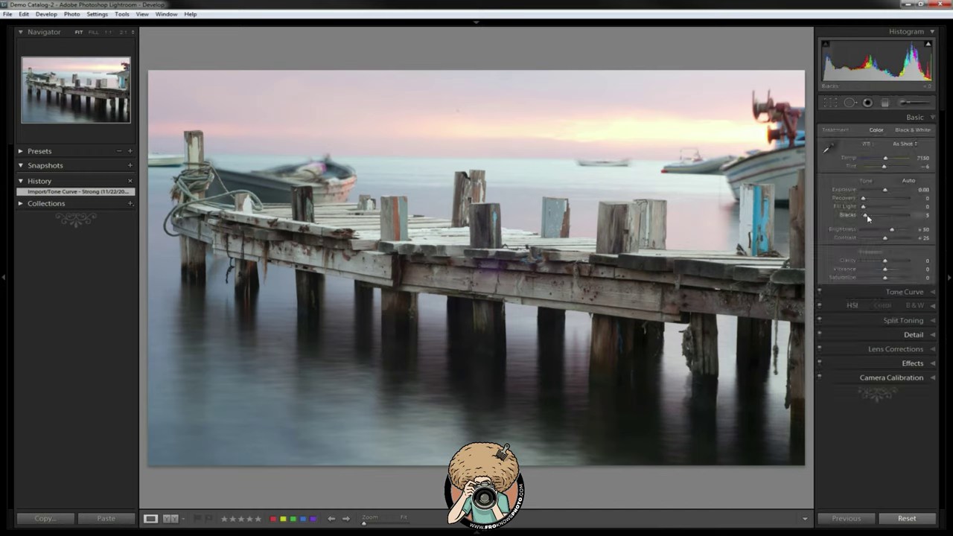
left_click_drag(866, 218, 868, 216)
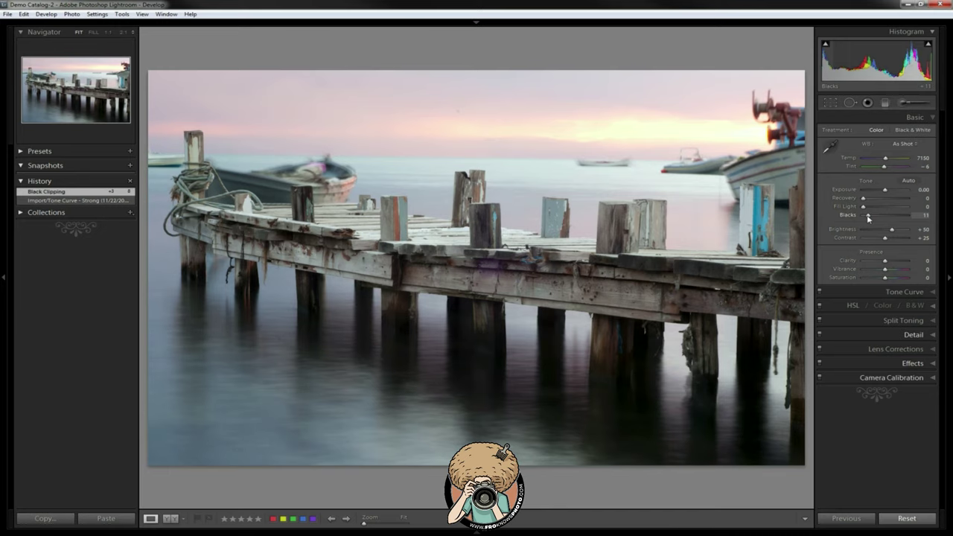
left_click_drag(868, 218, 868, 218)
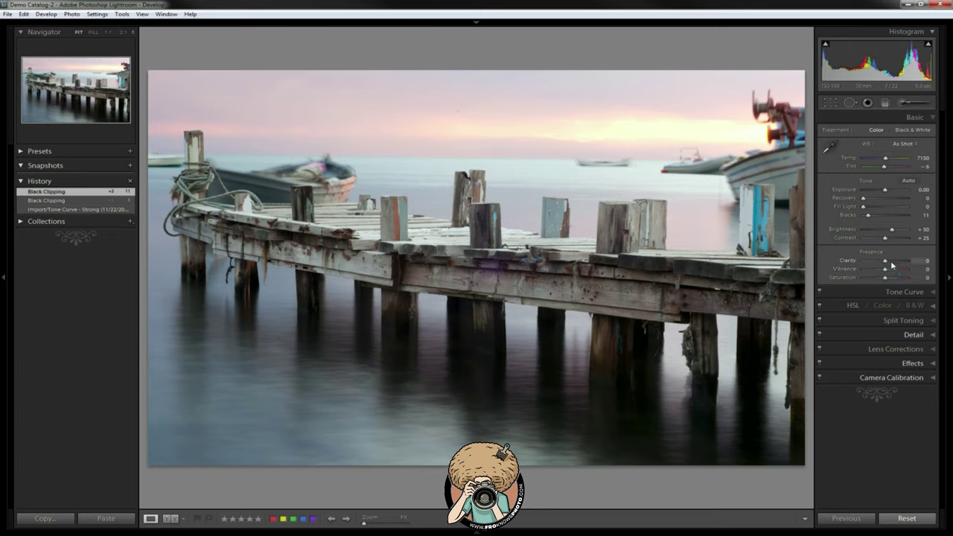
left_click_drag(895, 265, 892, 265)
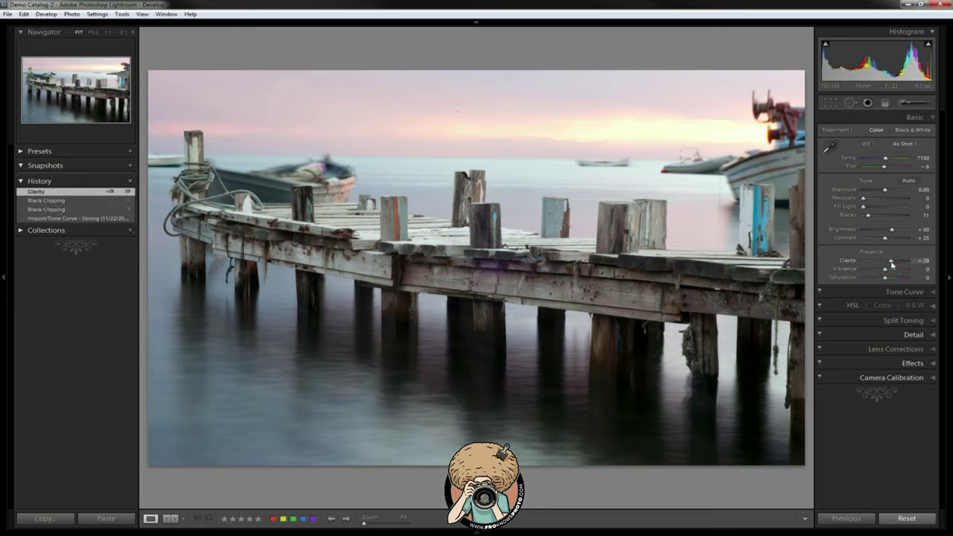
left_click(924, 217)
type("8")
key("Return")
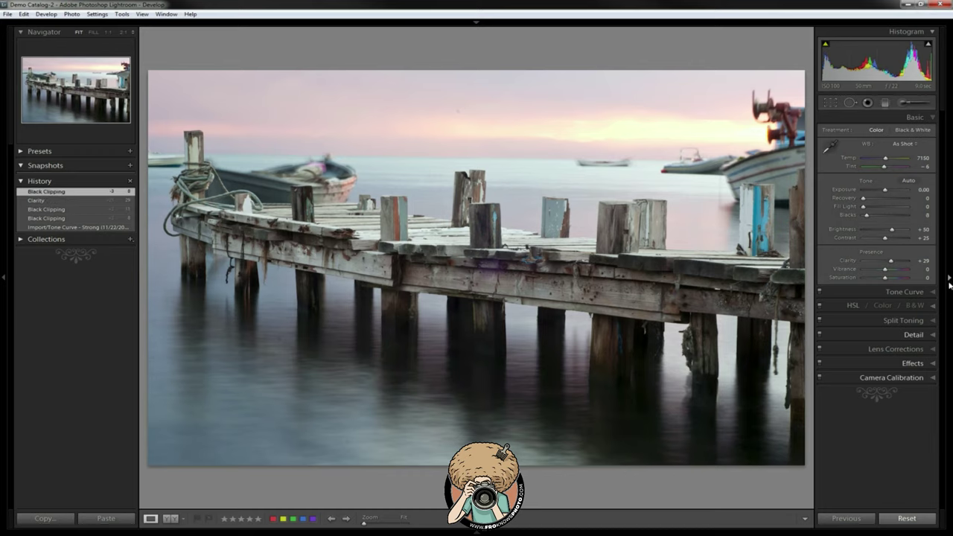
Step: Preview the import state in History, then warm the Temp to 7862
left_click(79, 227)
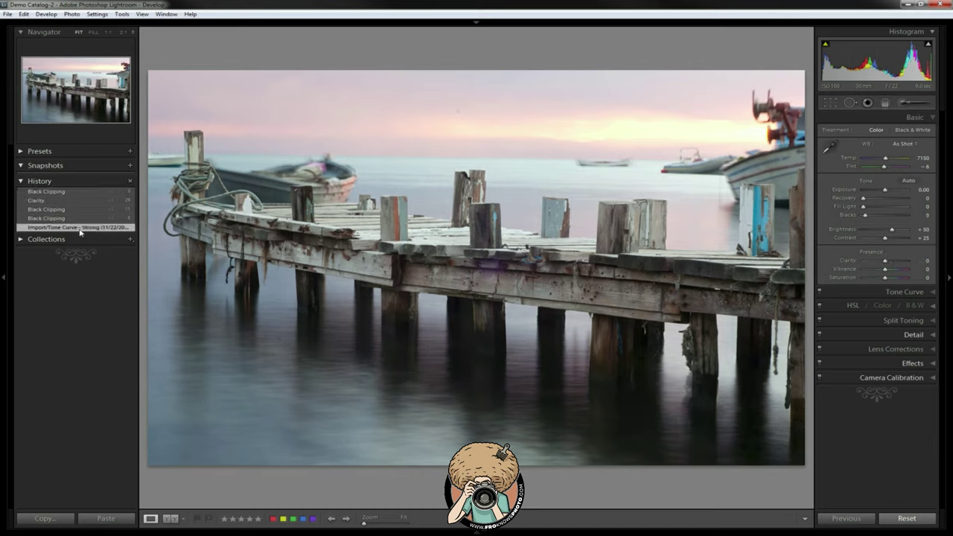
left_click(85, 191)
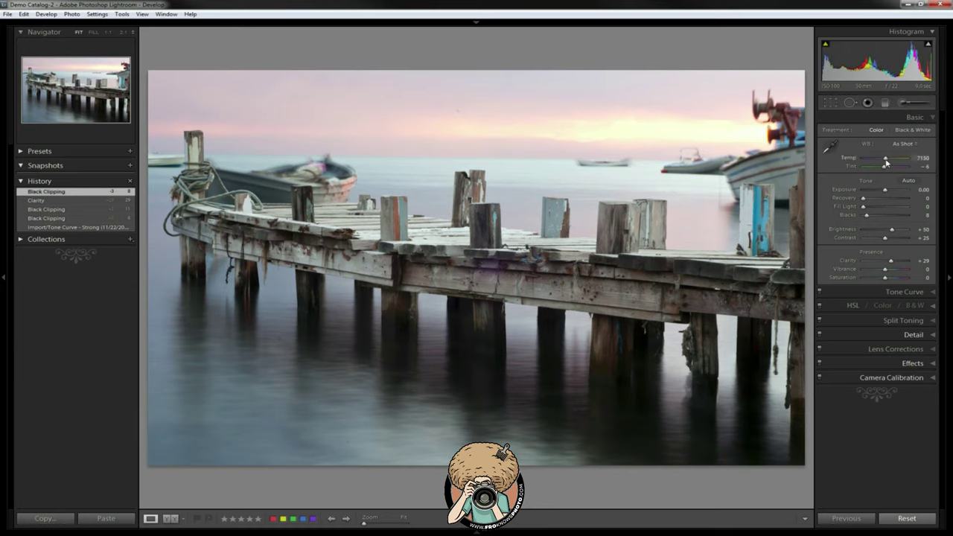
left_click_drag(885, 162, 889, 163)
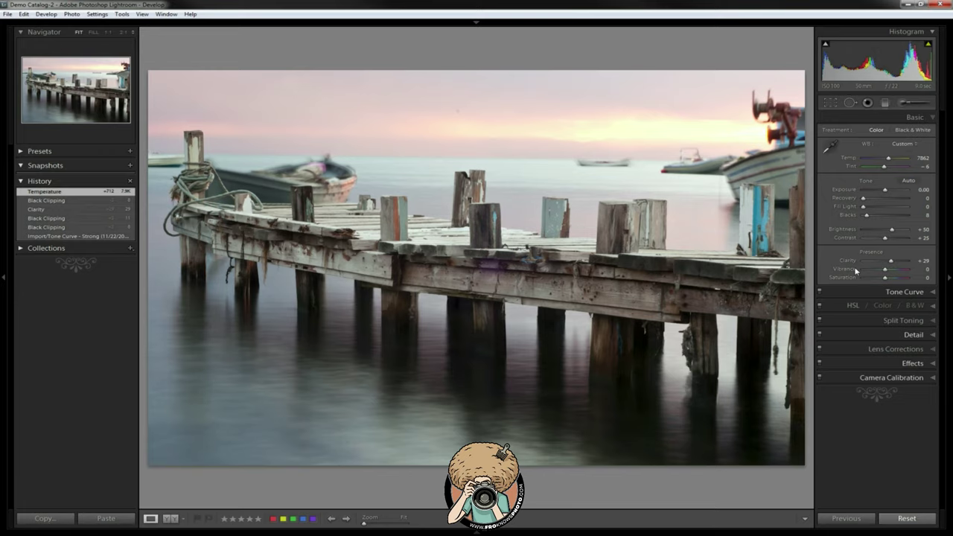
Step: Zoom to 2:1 and heal the dark dust spot in the sky, then return to Fit
left_click(472, 106)
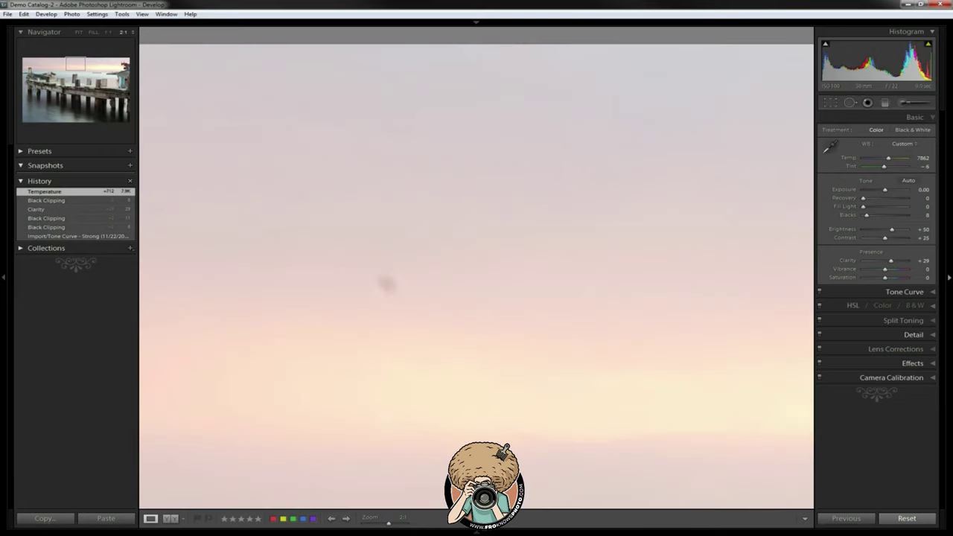
left_click(850, 102)
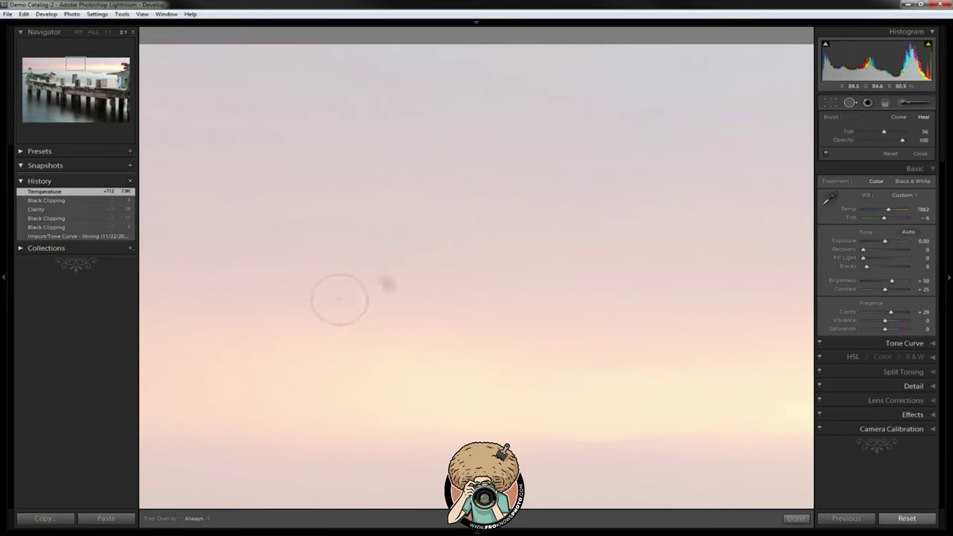
left_click(380, 289)
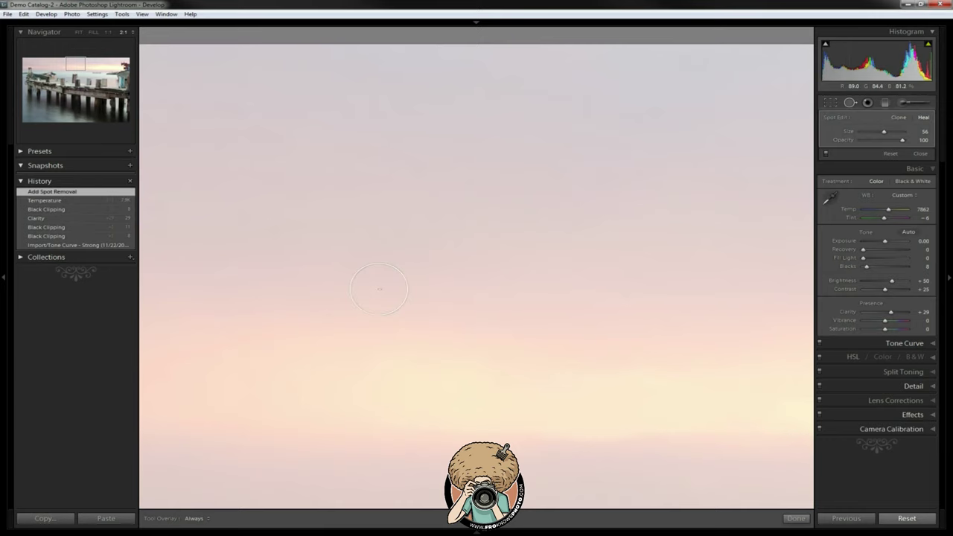
left_click(852, 102)
left_click(456, 314)
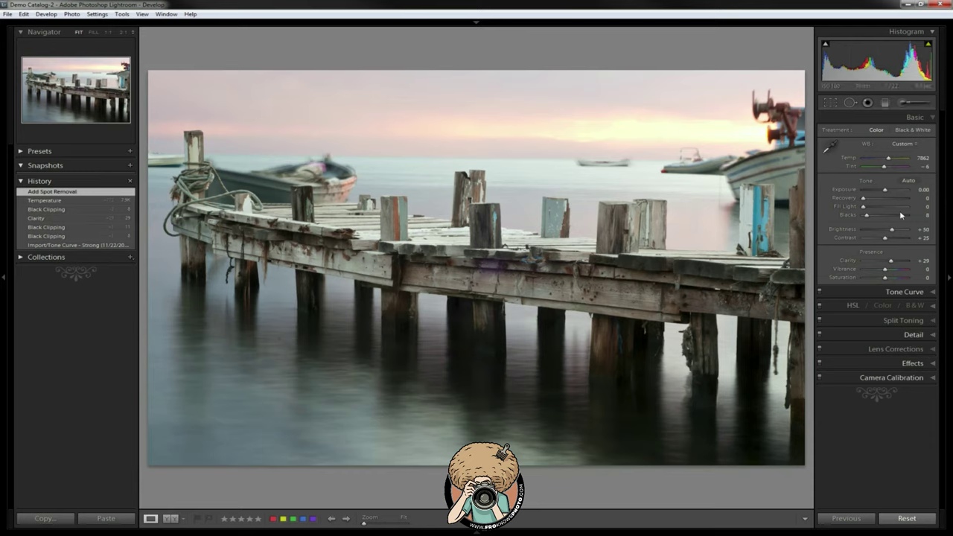
Step: Drag Exposure to +1.52, Blacks to 20, Clarity to +77 and Recovery to 30, with Brightness ending at +12
left_click_drag(885, 191, 893, 191)
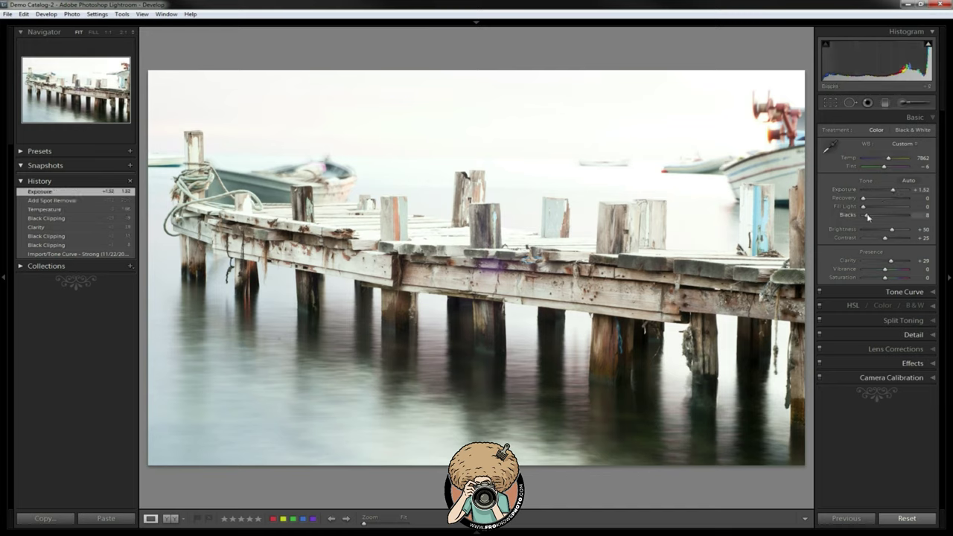
left_click_drag(867, 216, 873, 217)
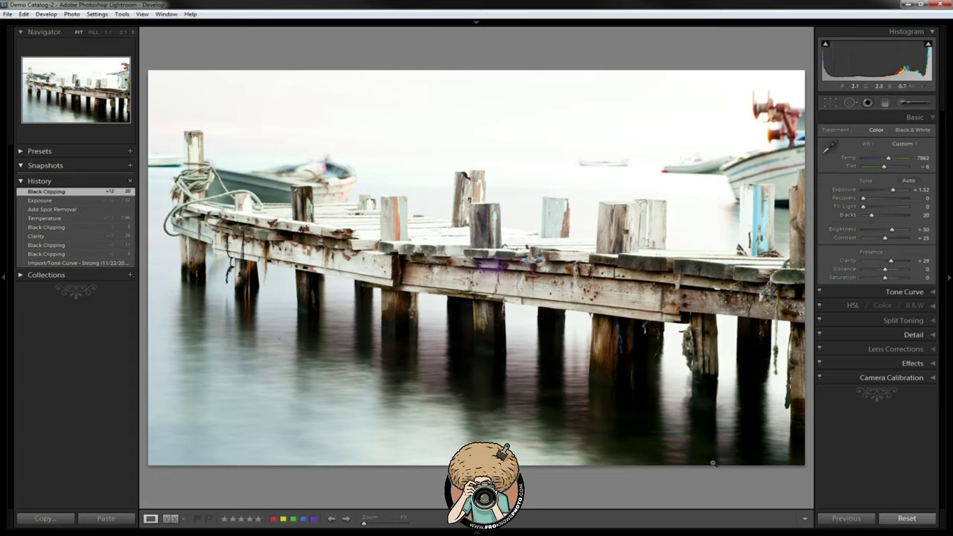
left_click_drag(891, 262, 902, 264)
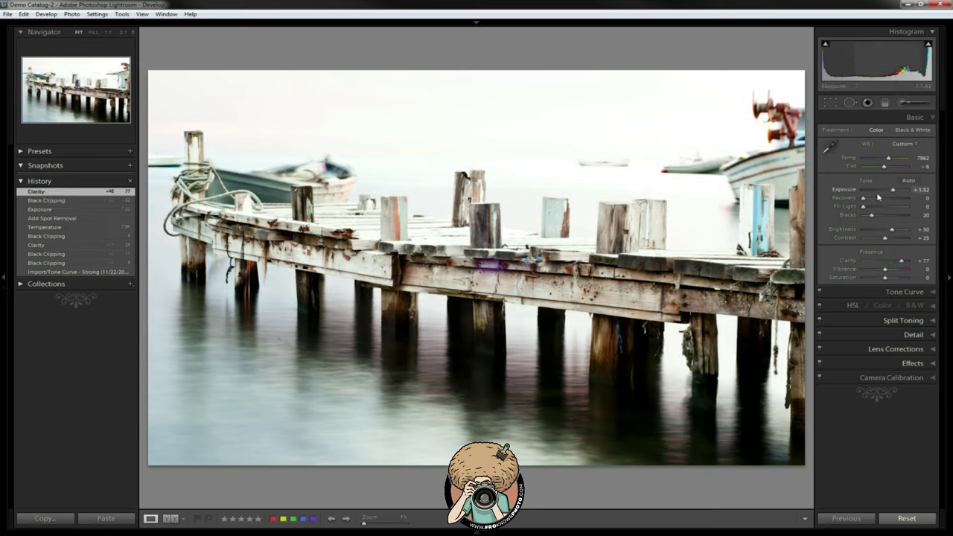
left_click_drag(869, 200, 887, 231)
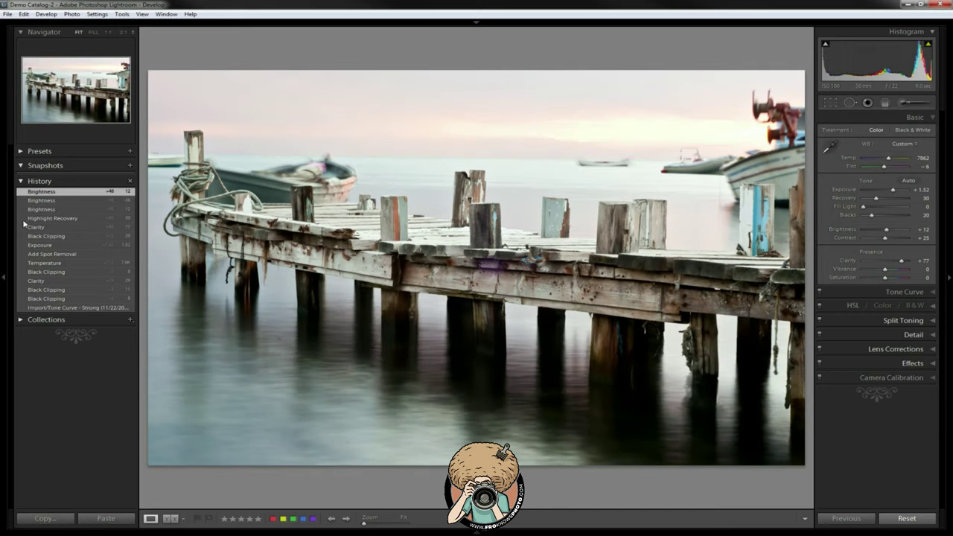
left_click(60, 217)
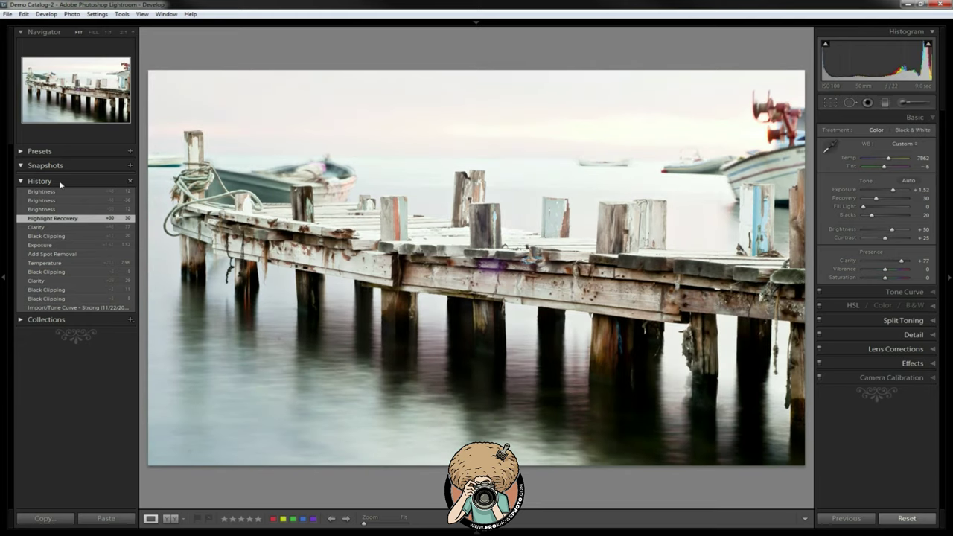
left_click(60, 191)
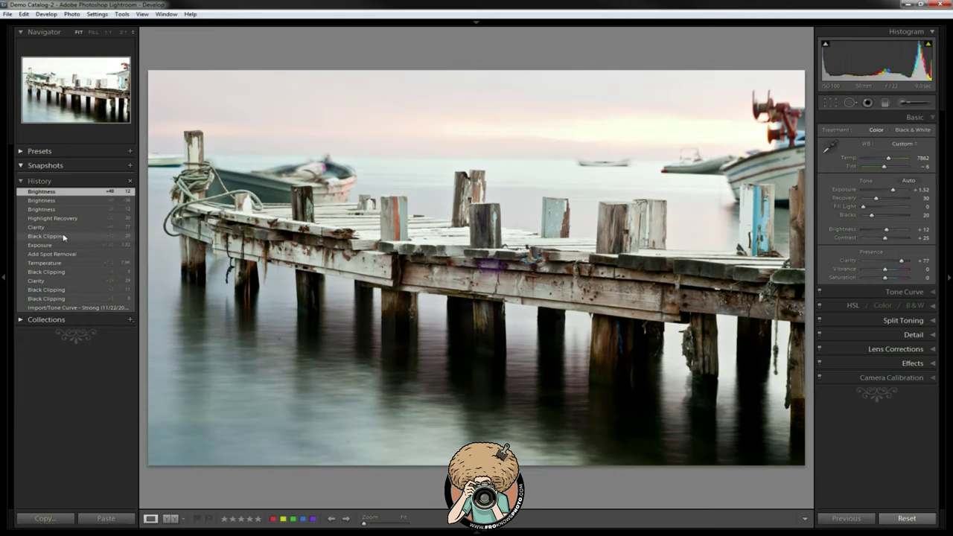
left_click(64, 236)
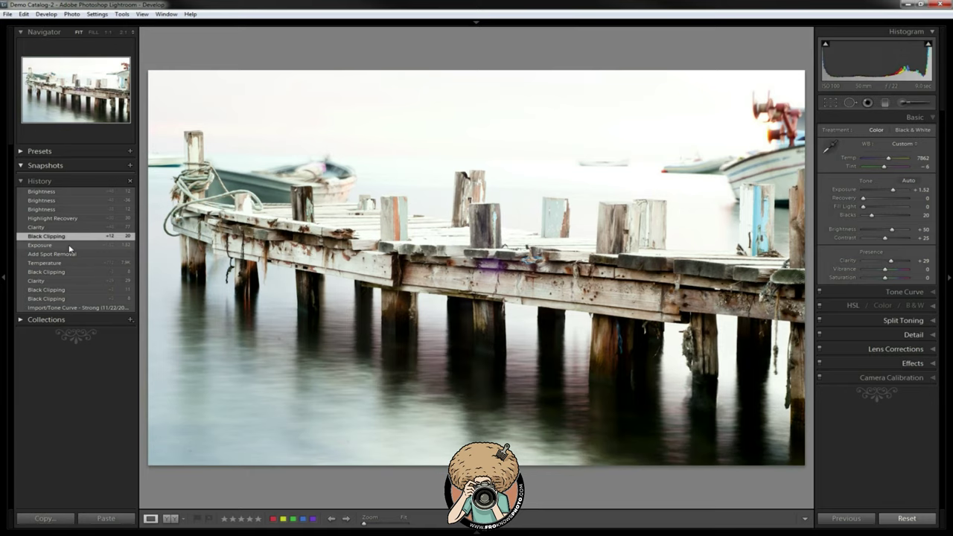
left_click(70, 254)
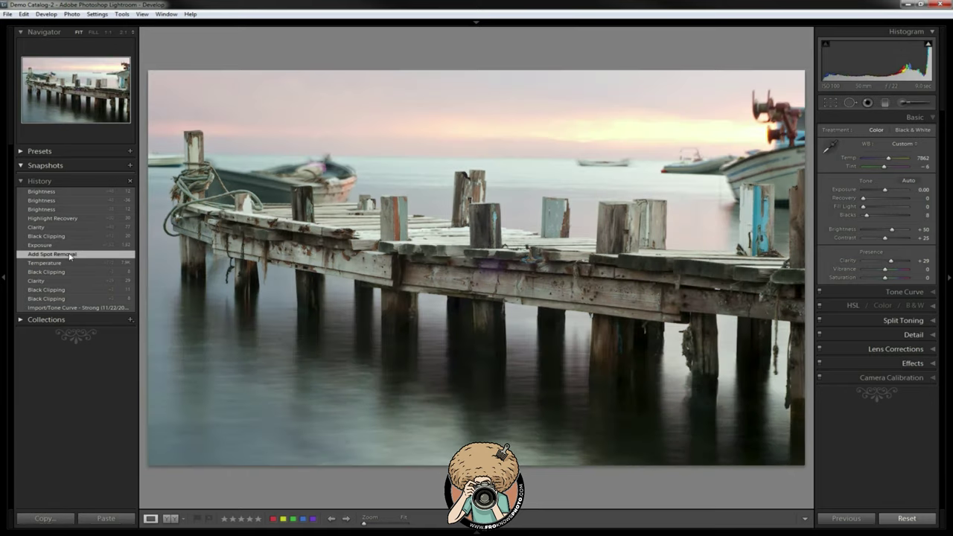
left_click(76, 193)
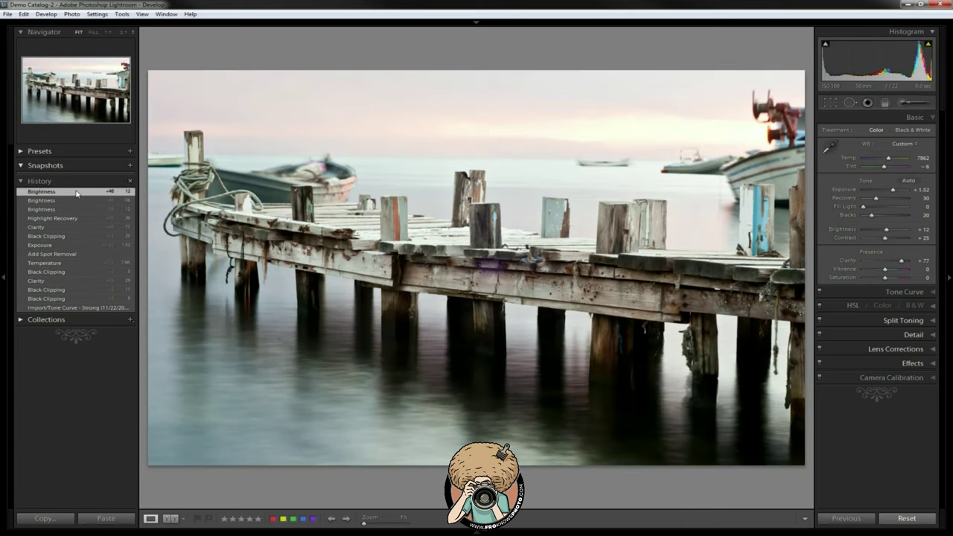
left_click(76, 200)
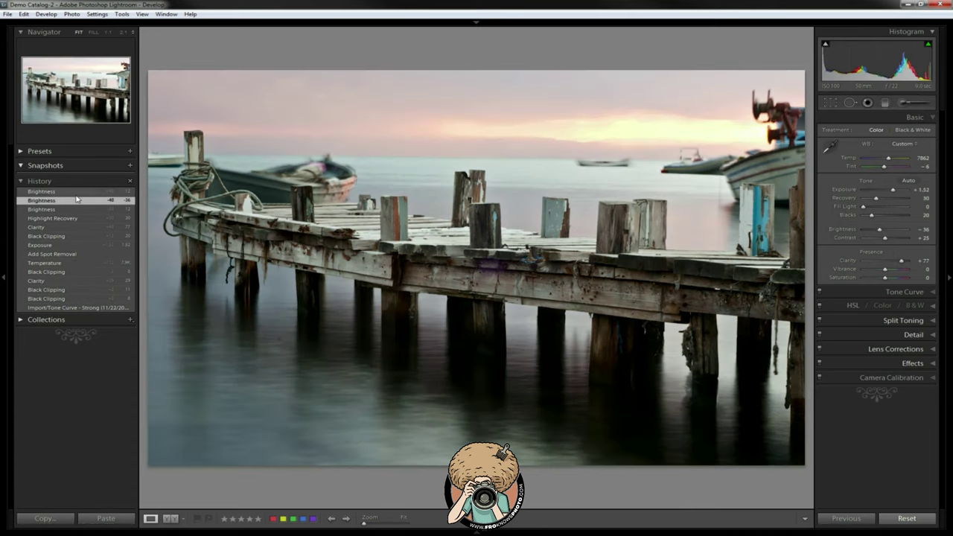
left_click(77, 192)
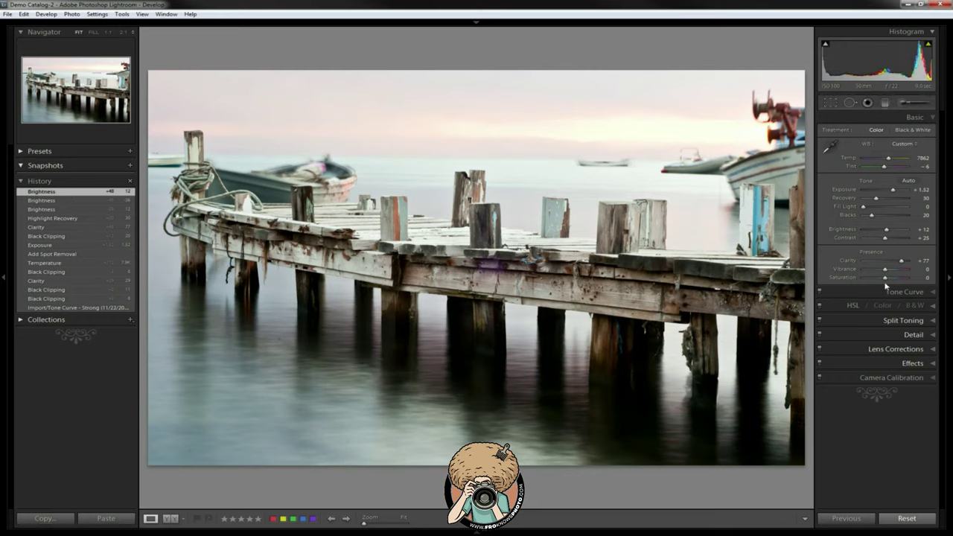
Step: Lower Saturation to -17 and warm the white balance Temp to 10307
left_click_drag(886, 280, 882, 284)
left_click_drag(882, 284, 886, 284)
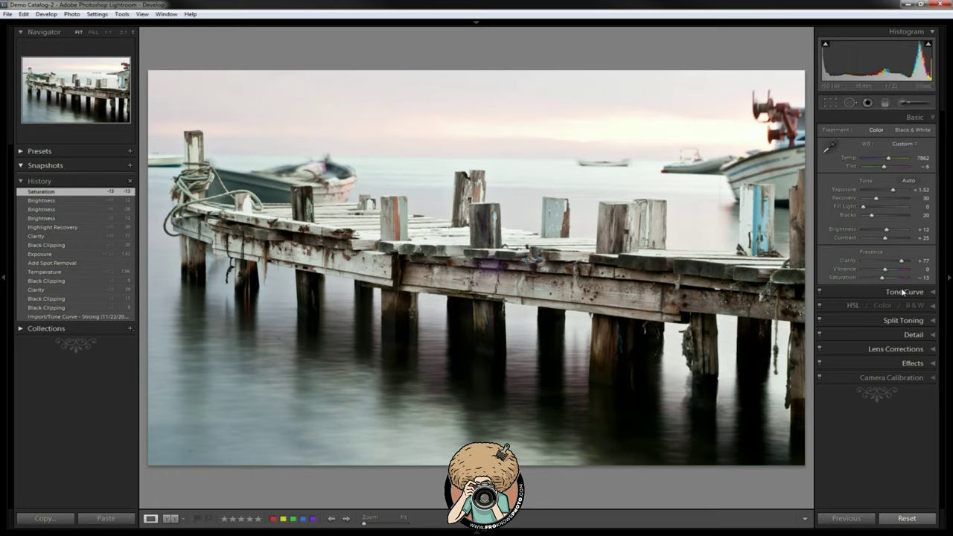
left_click_drag(882, 280, 881, 281)
mouse_move(881, 281)
left_mouse_down()
mouse_move(848, 278)
mouse_move(898, 283)
mouse_move(881, 283)
left_mouse_up()
left_click_drag(881, 283, 879, 283)
left_click_drag(881, 283, 882, 283)
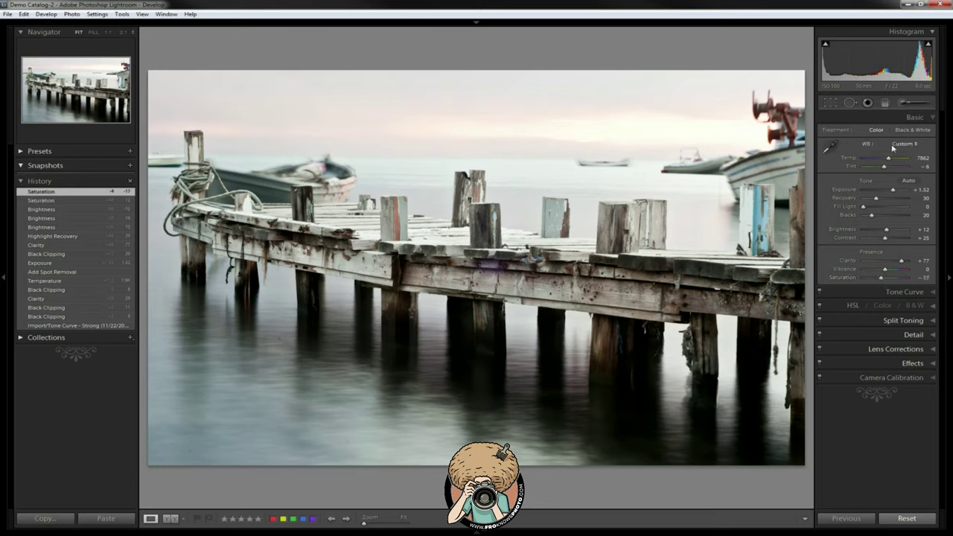
left_click_drag(889, 160, 898, 166)
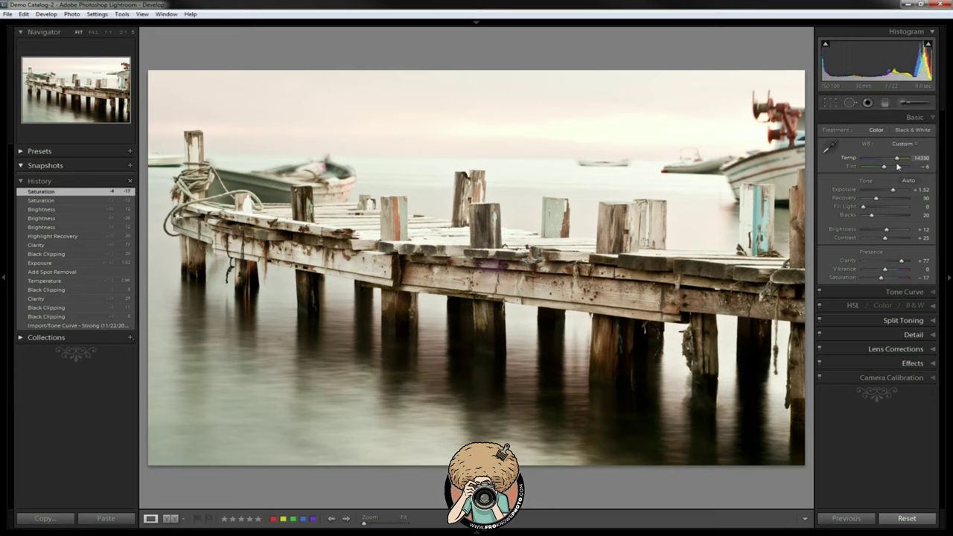
left_click_drag(898, 166, 895, 166)
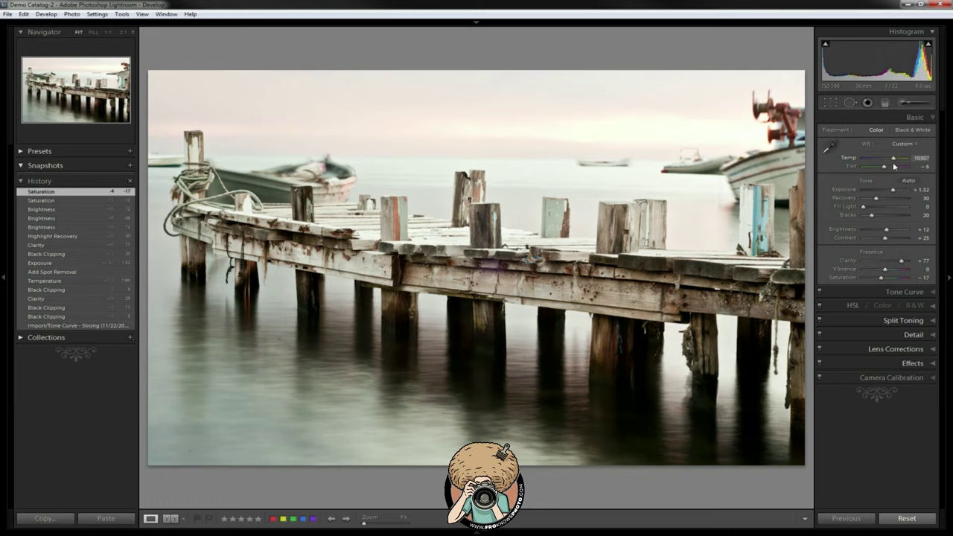
Step: Enter Saturation +17 and Blacks 15, and drag Contrast up to +41
left_click(920, 277)
type("17")
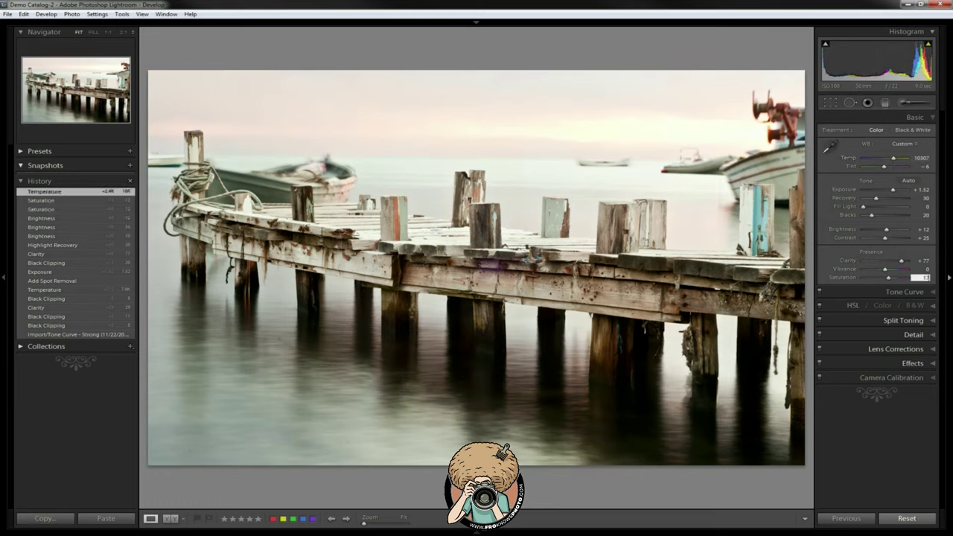
key("Return")
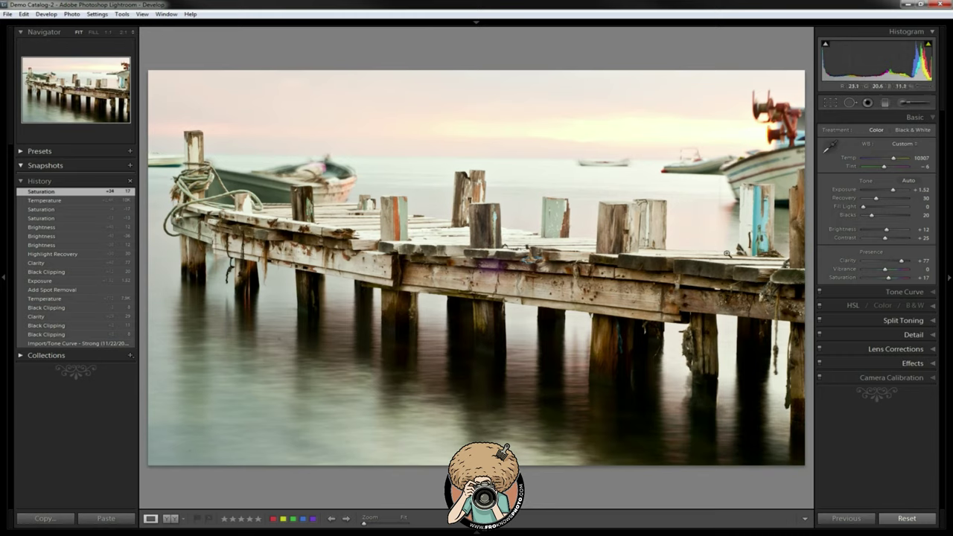
left_click_drag(882, 239, 893, 239)
left_click(926, 214)
type("15")
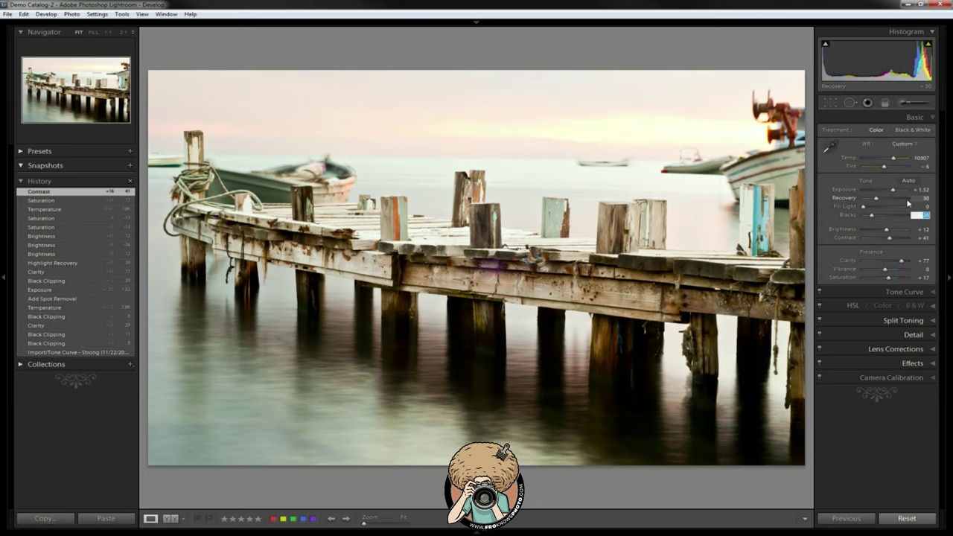
key("Return")
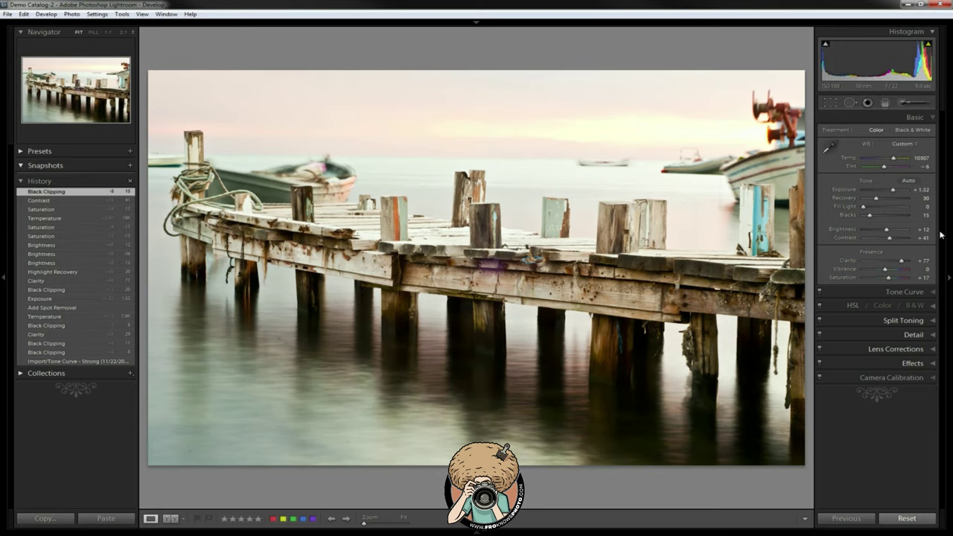
left_click(60, 362)
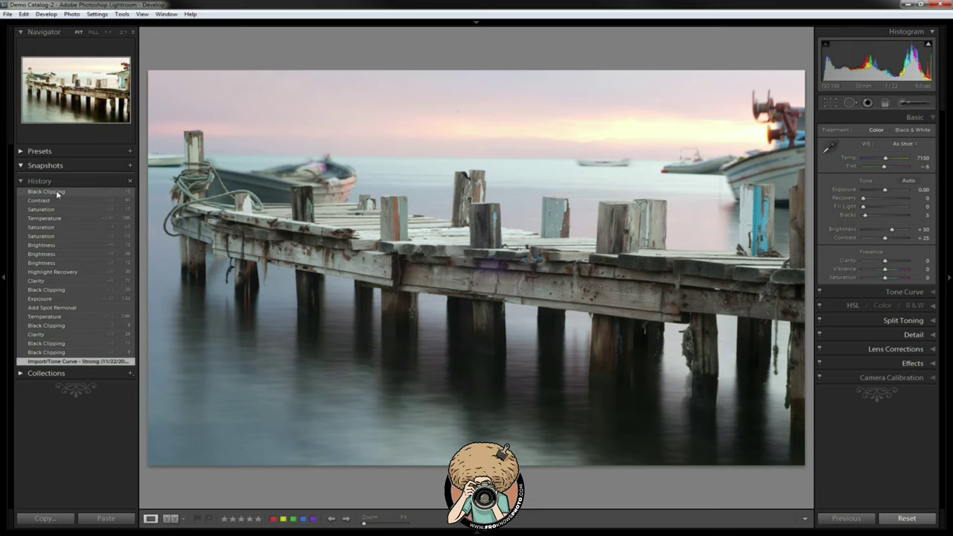
left_click(56, 191)
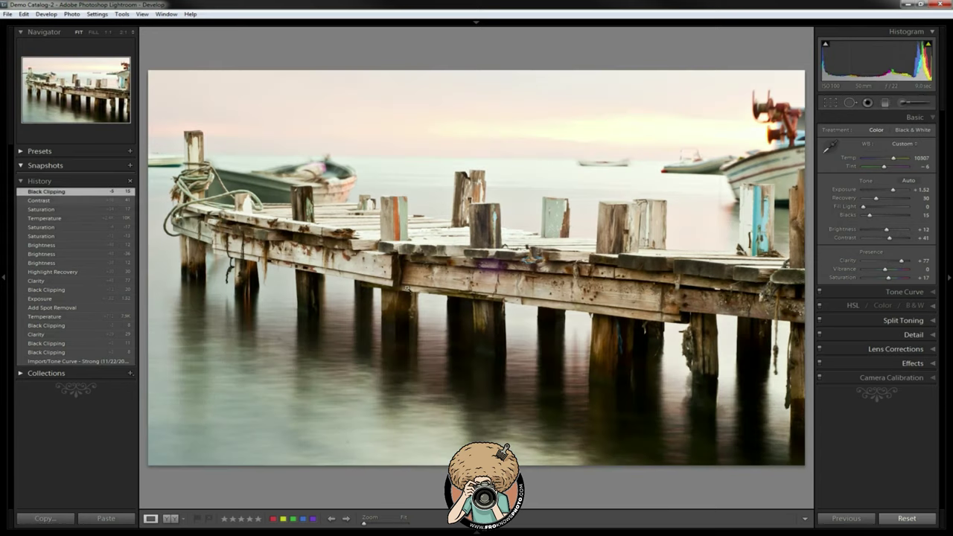
Step: Set the Tone Curve Lights to +18 and Darks to -10, then compare against the pre-curve history state
left_click(933, 308)
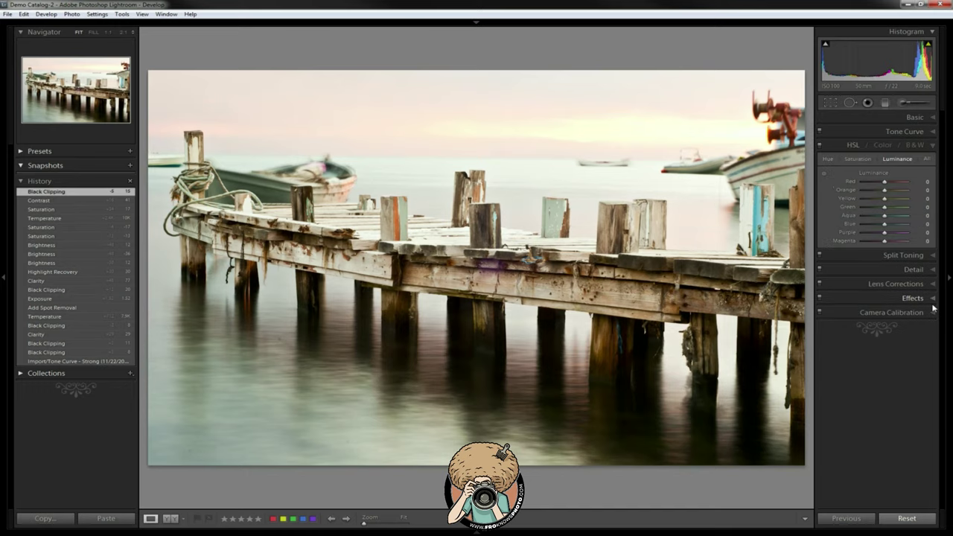
left_click(934, 147)
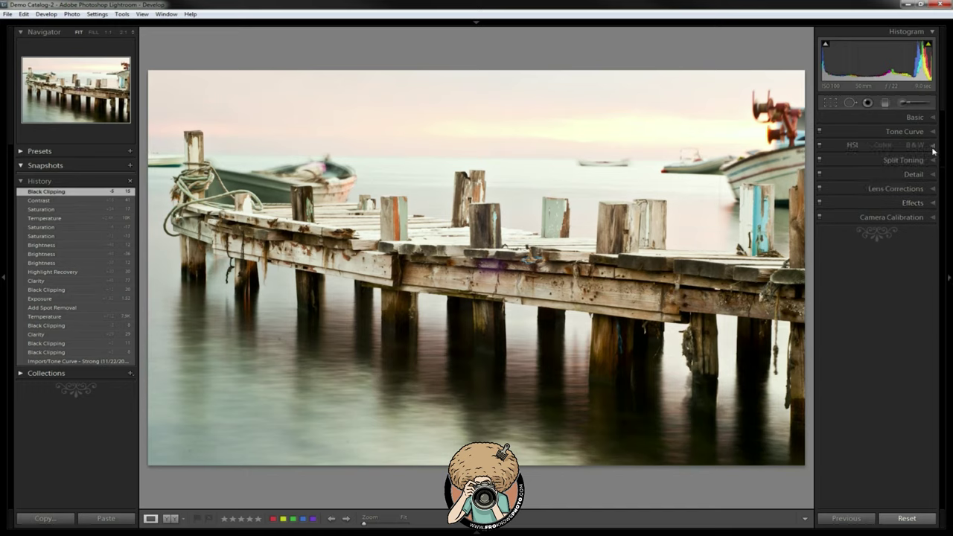
left_click(933, 135)
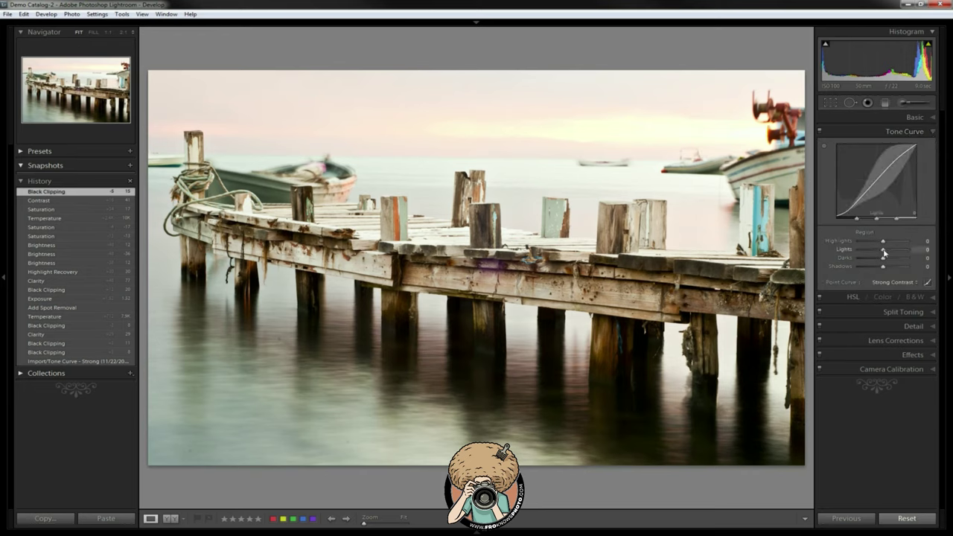
left_click_drag(883, 250, 888, 254)
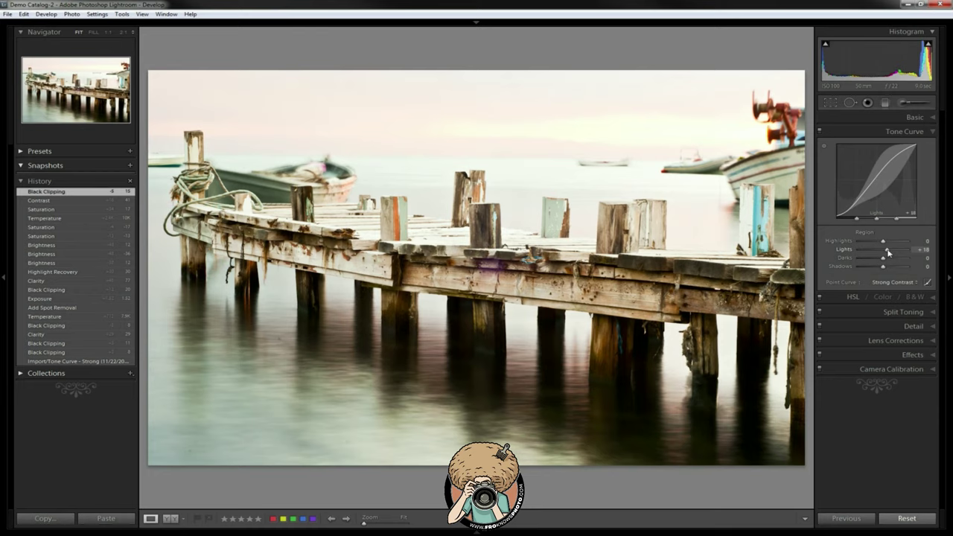
left_click_drag(888, 253, 882, 263)
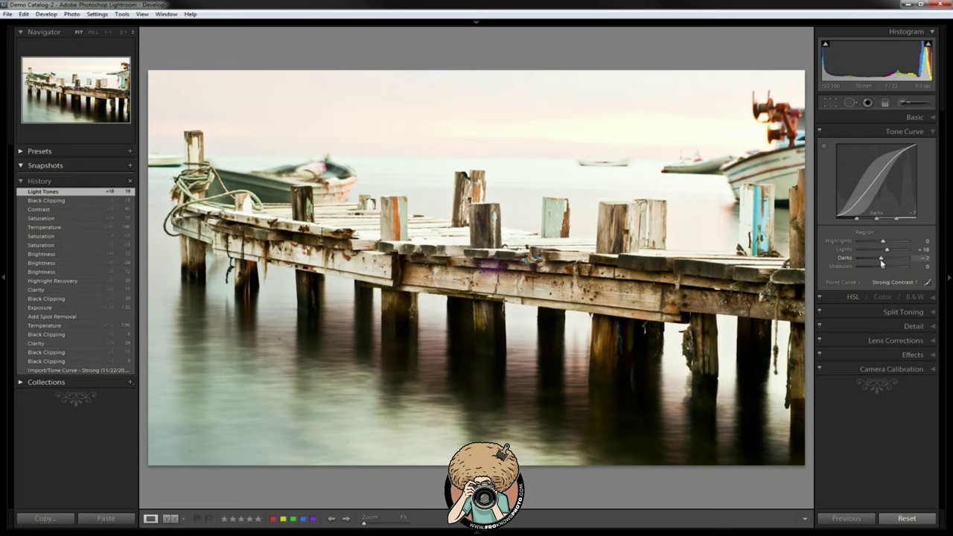
left_click_drag(882, 263, 881, 264)
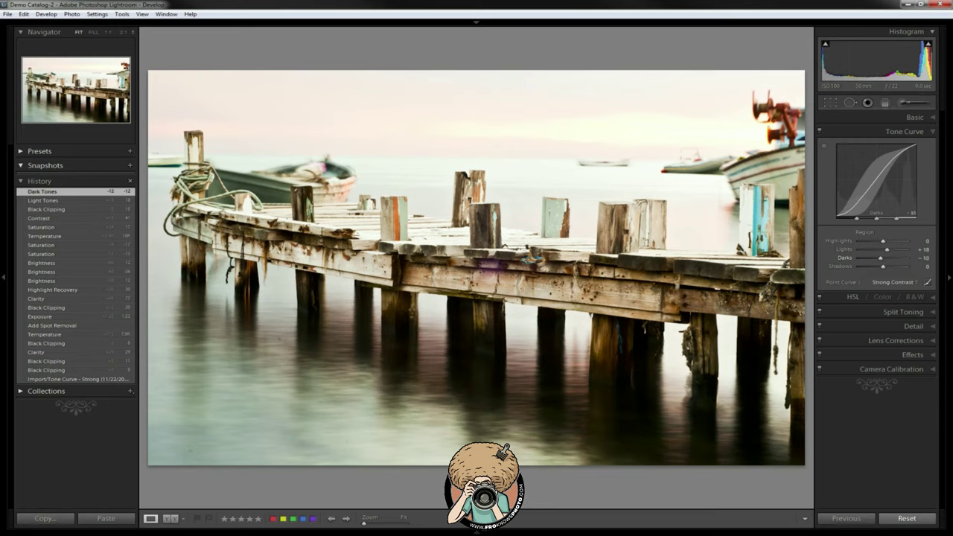
left_click_drag(926, 257, 919, 260)
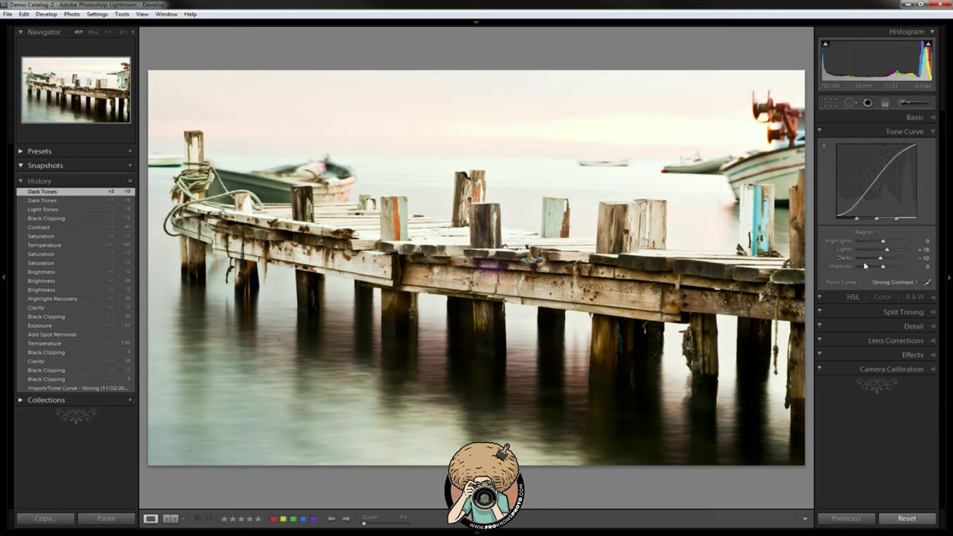
left_click(49, 218)
left_click(63, 192)
Step: Expand Basic, preview the Import history state with clipping shown, then return to the Dark Tones step
left_click(931, 121)
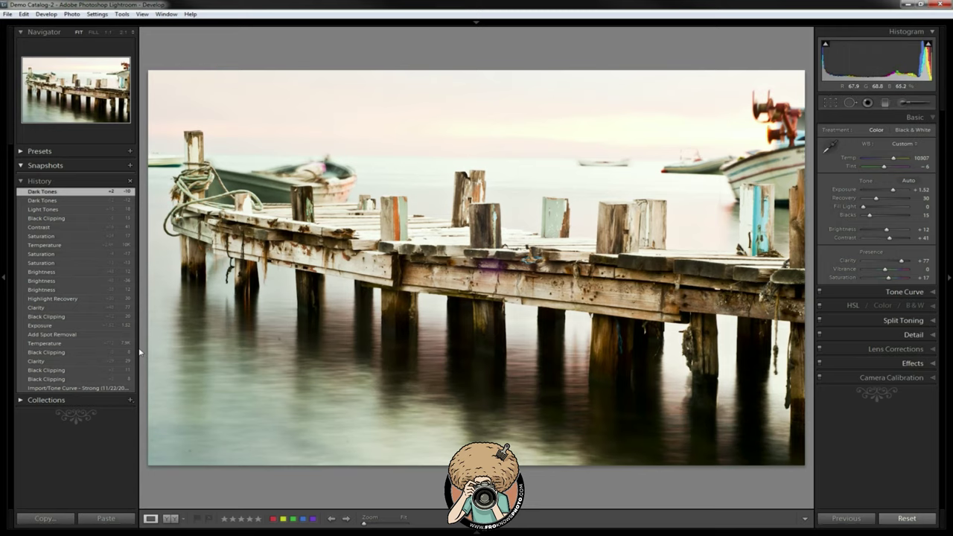
left_click(85, 389)
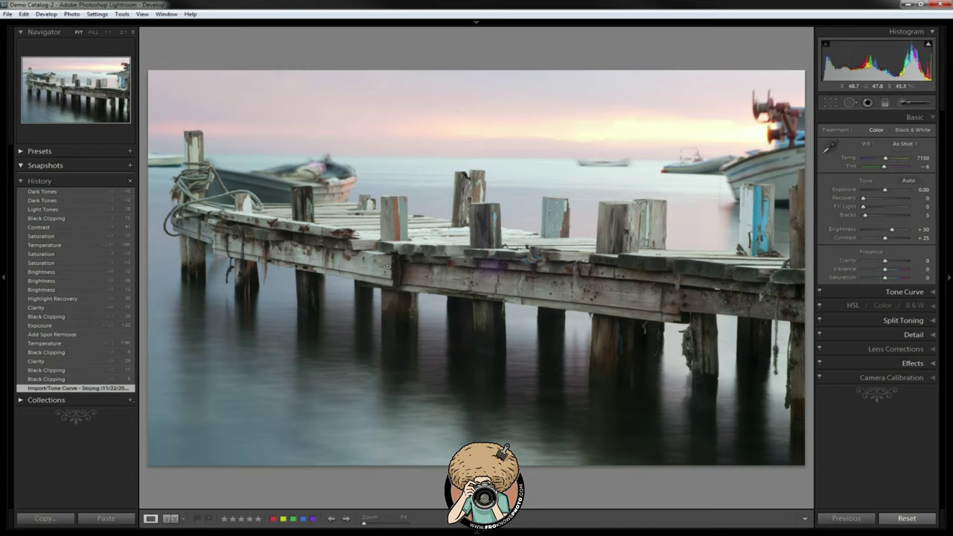
left_click(928, 43)
left_click(102, 193)
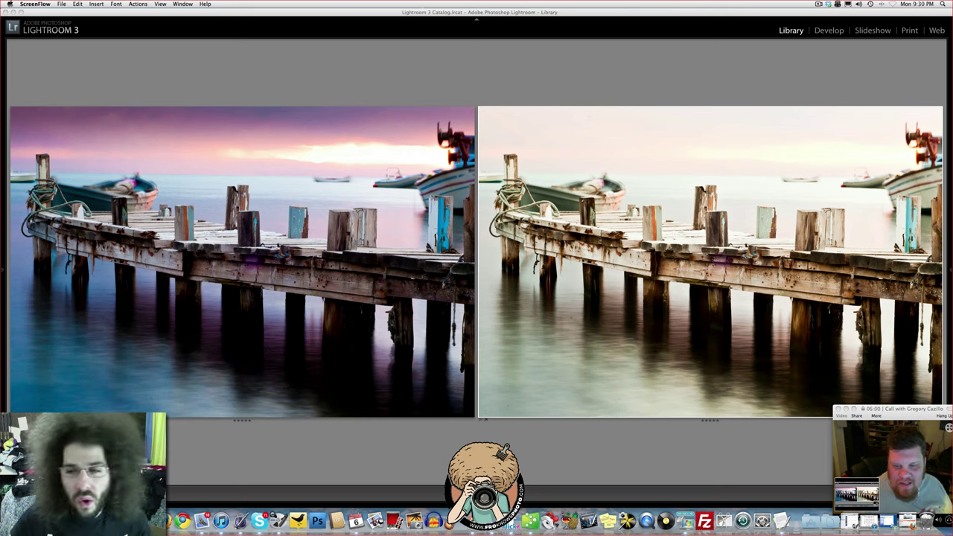
key("F6")
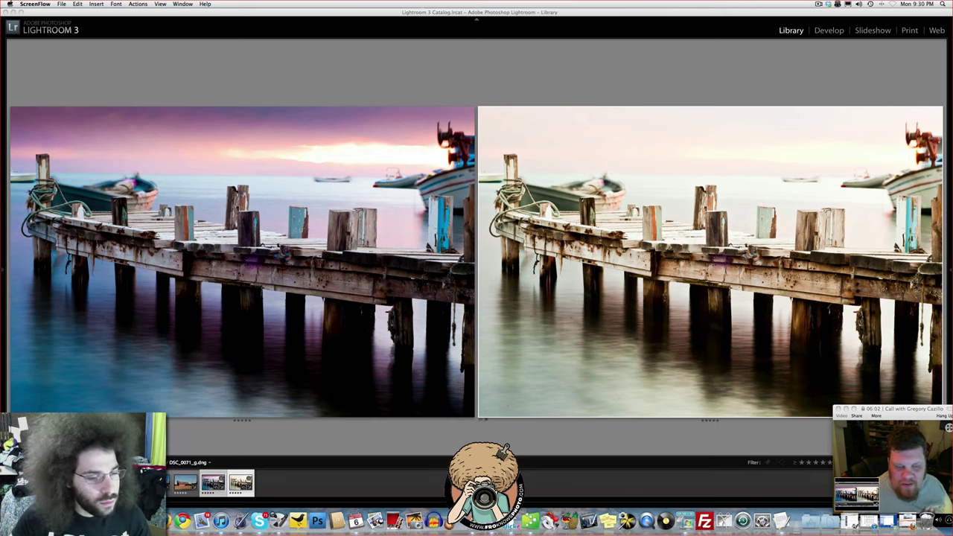
key("F6")
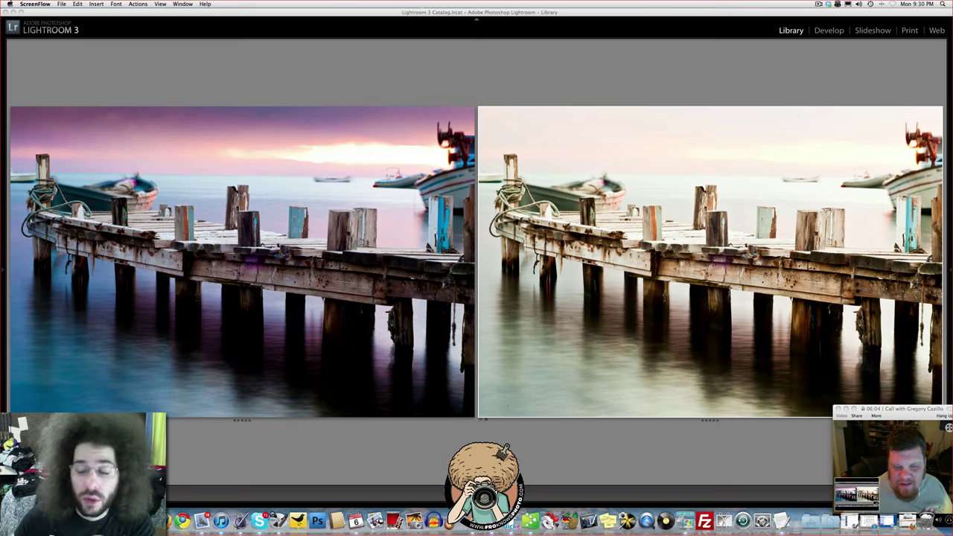